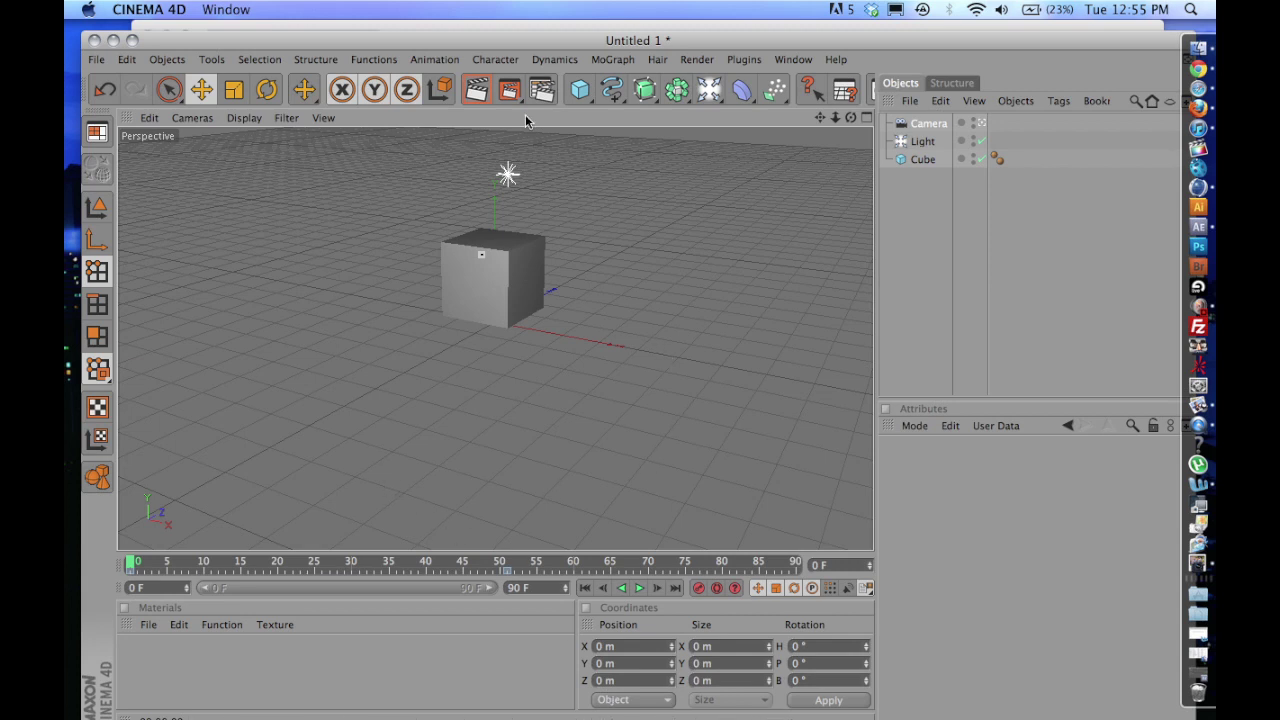
Step: Open Render Settings' Save page and keep the regular image format at RPF
{"action": "left_click", "coordinate": [548, 93]}
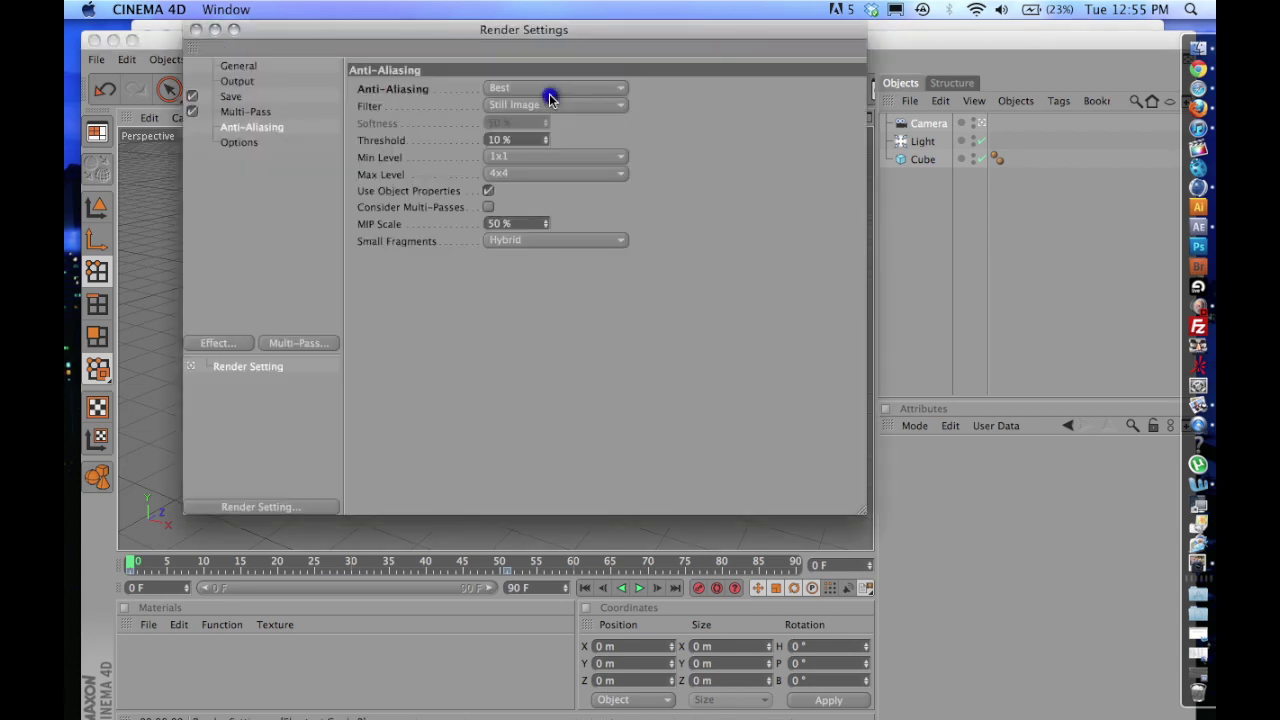
{"action": "left_click", "coordinate": [265, 99]}
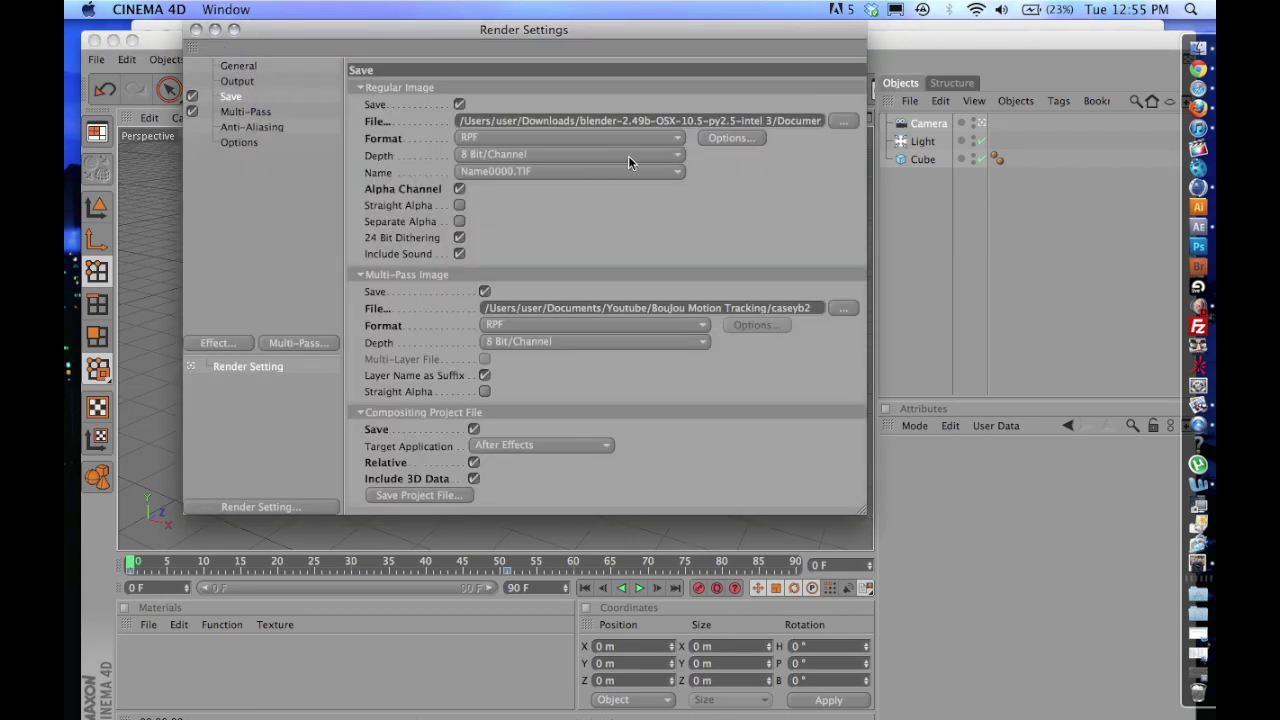
{"action": "left_click", "coordinate": [655, 138]}
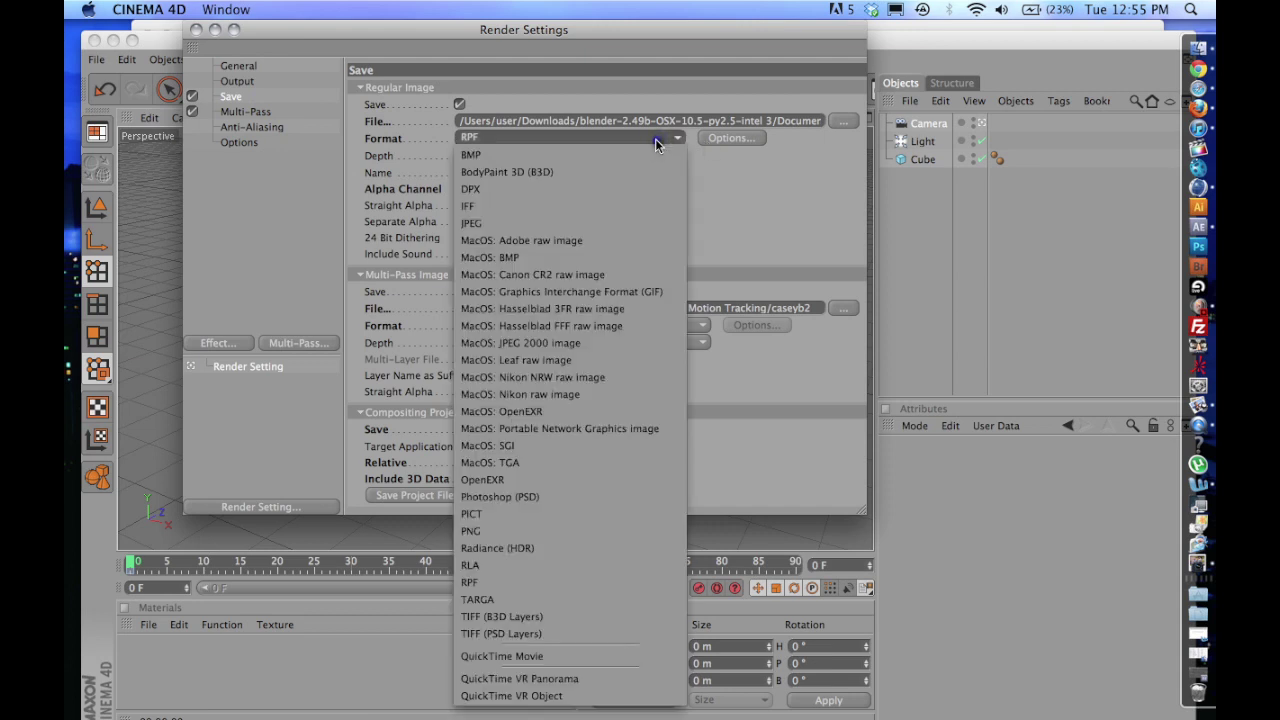
{"action": "left_click", "coordinate": [652, 139]}
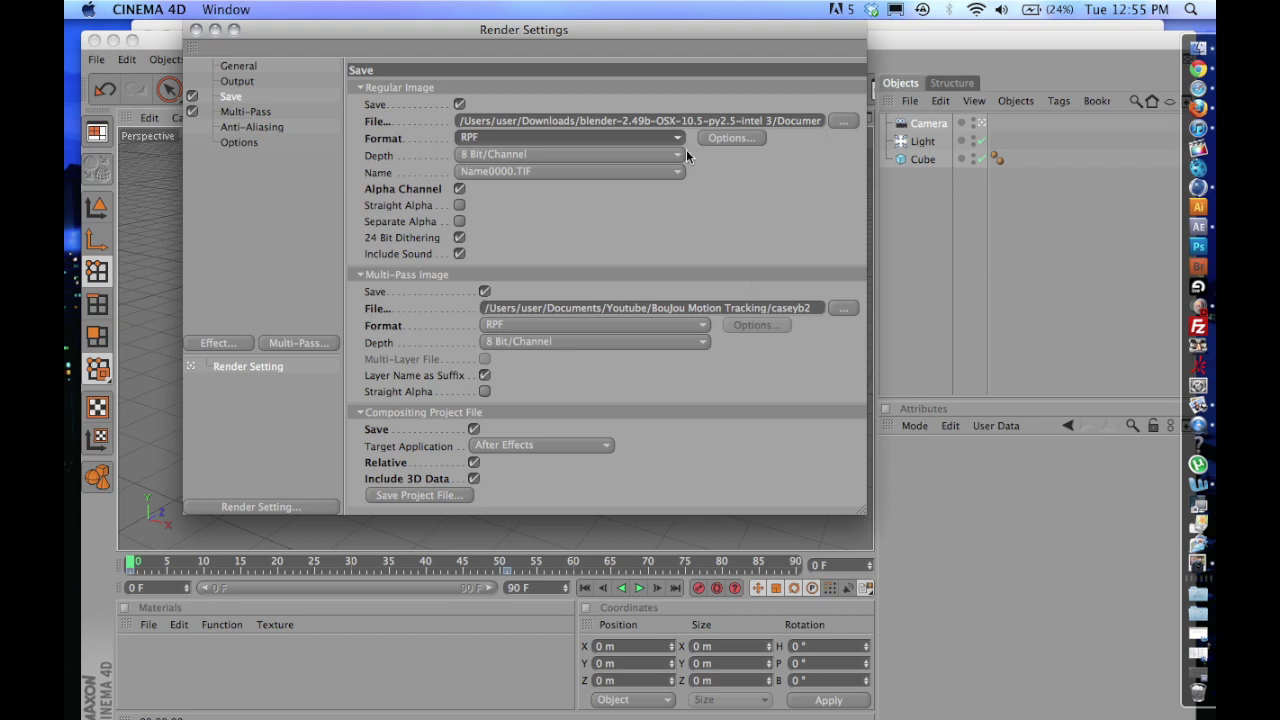
Step: Leave the save path unchanged and set the Multi-Pass image format to RPF
{"action": "left_click", "coordinate": [843, 121]}
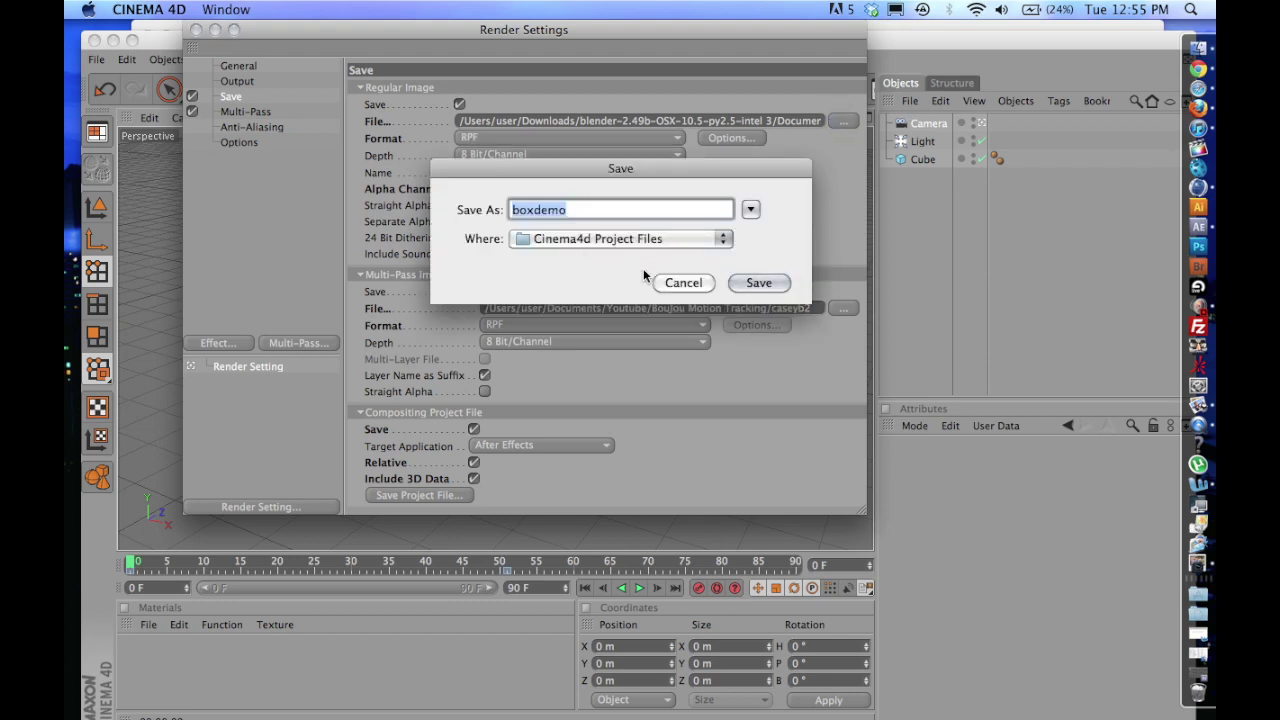
{"action": "left_click", "coordinate": [663, 284]}
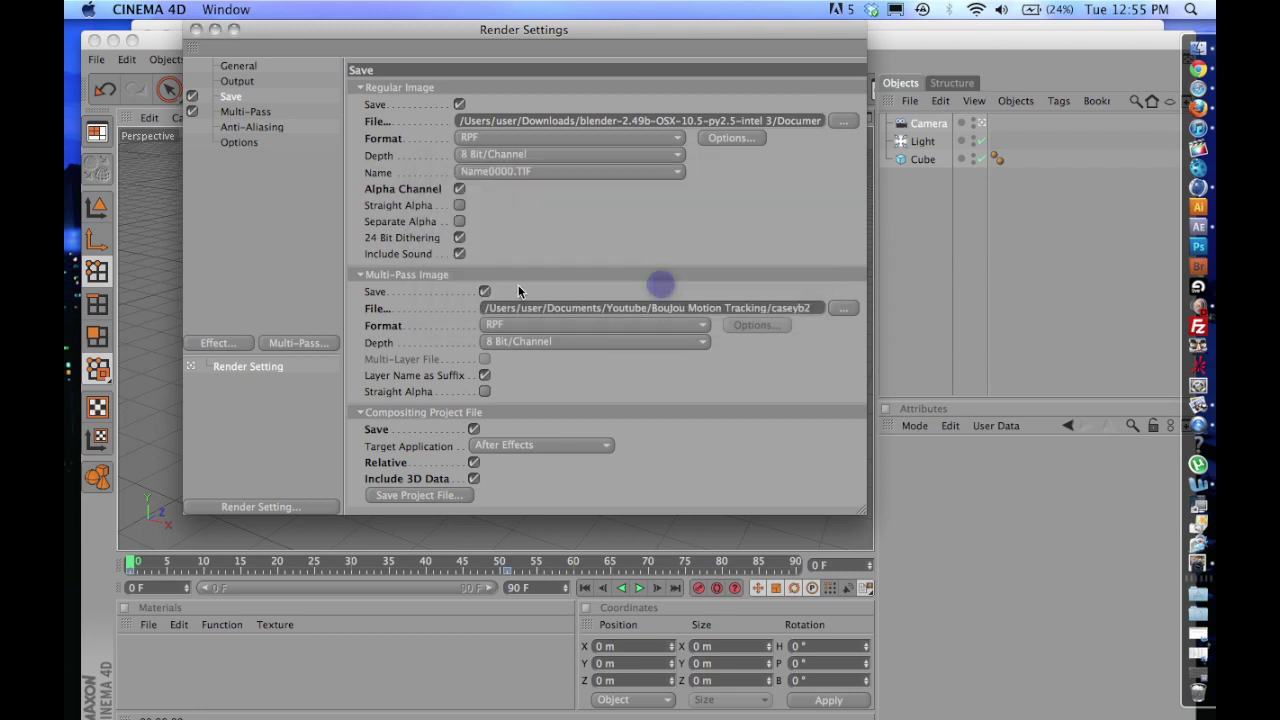
{"action": "left_click", "coordinate": [504, 325]}
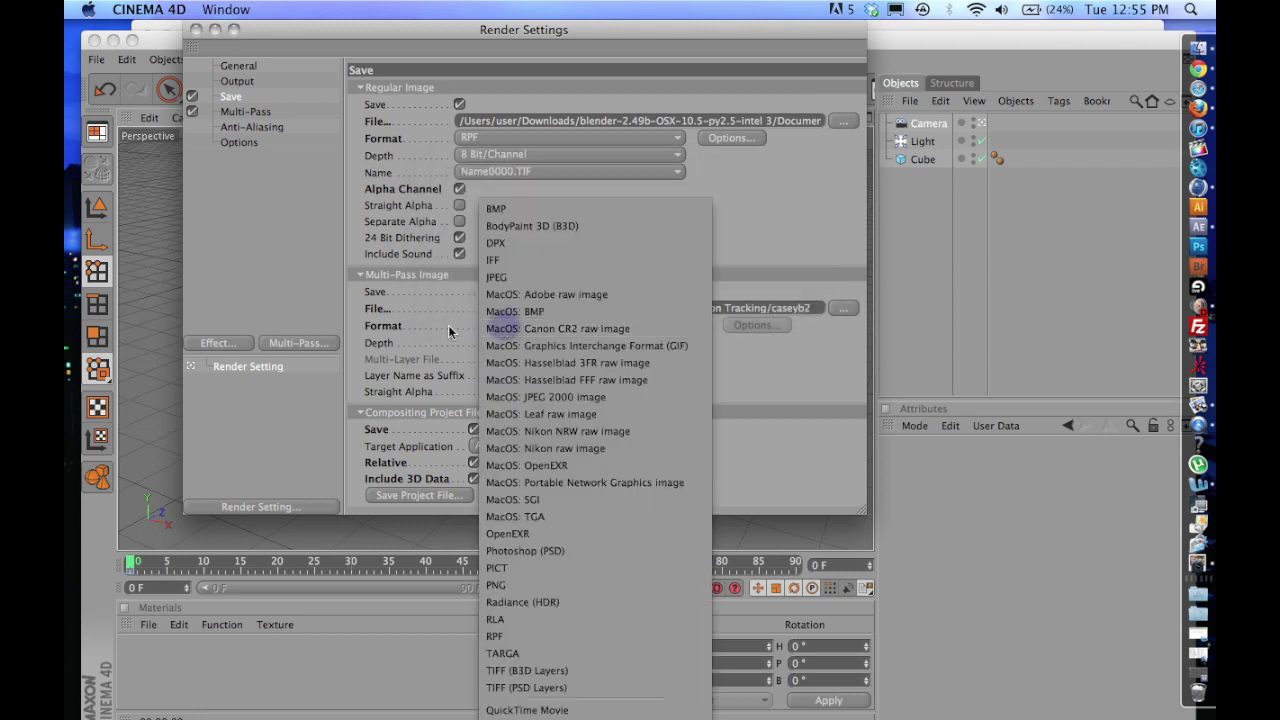
{"action": "left_click", "coordinate": [512, 636]}
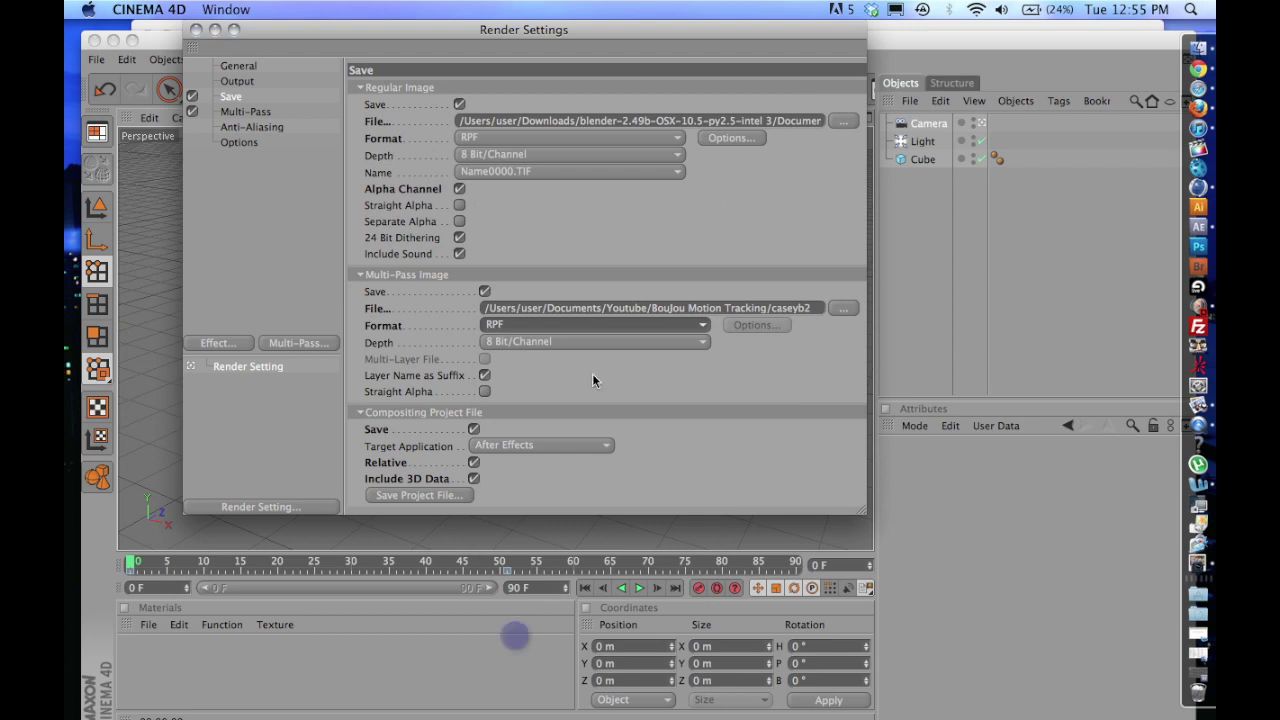
Step: Tick Include 3D Data for the After Effects compositing project file
{"action": "left_click", "coordinate": [423, 414]}
{"action": "left_click", "coordinate": [421, 416]}
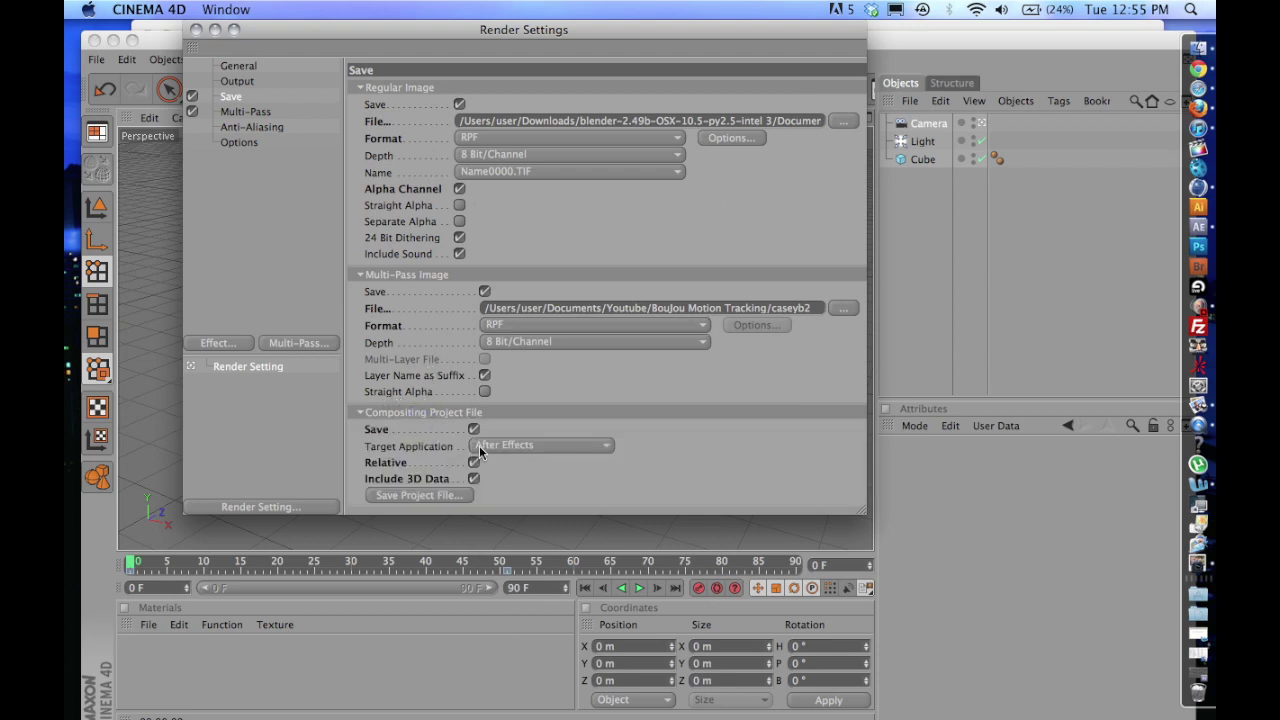
{"action": "left_click", "coordinate": [473, 478]}
{"action": "left_click", "coordinate": [248, 127]}
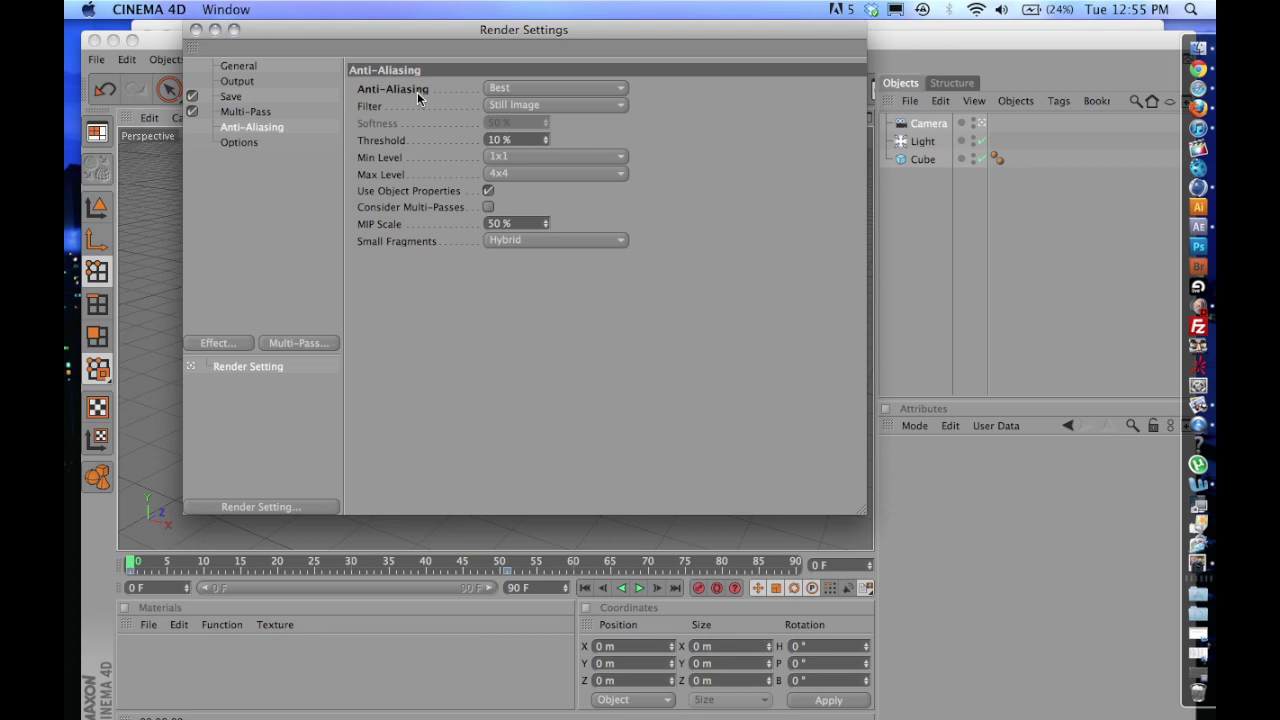
Step: Keep the anti-aliasing filter at Still Image and close Render Settings
{"action": "left_click", "coordinate": [491, 100]}
{"action": "left_click", "coordinate": [491, 101]}
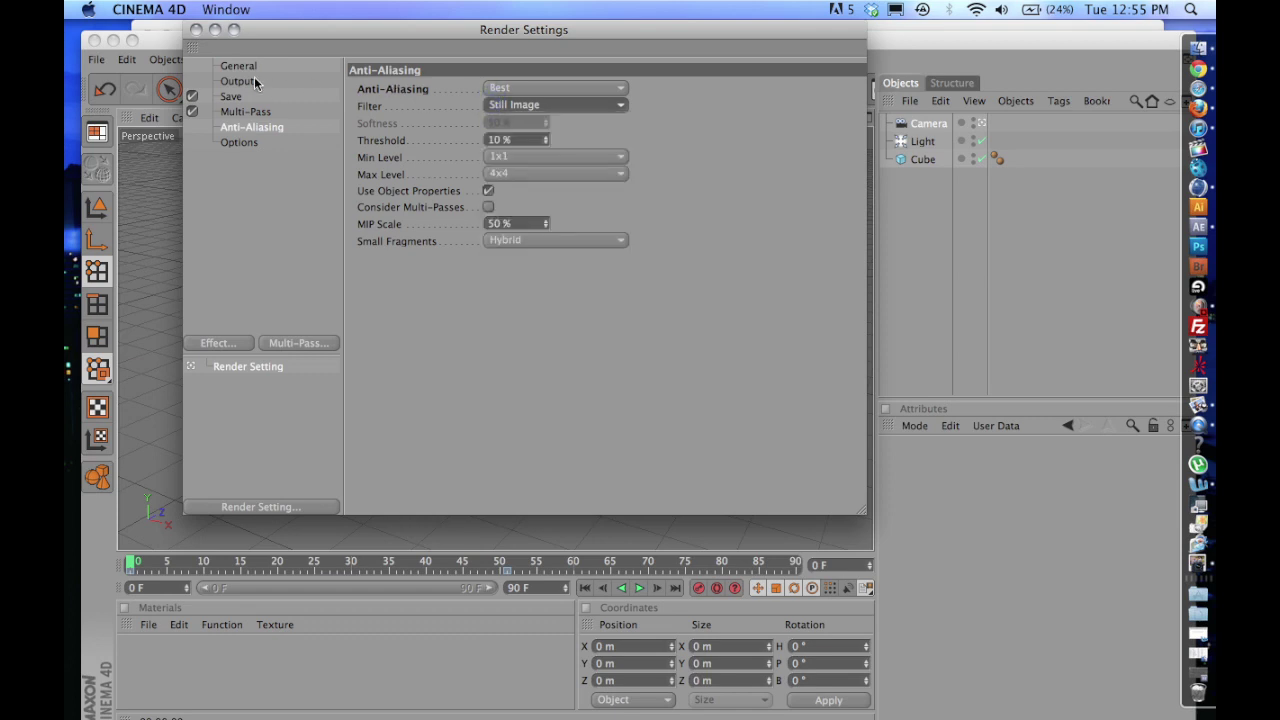
{"action": "left_click", "coordinate": [196, 30]}
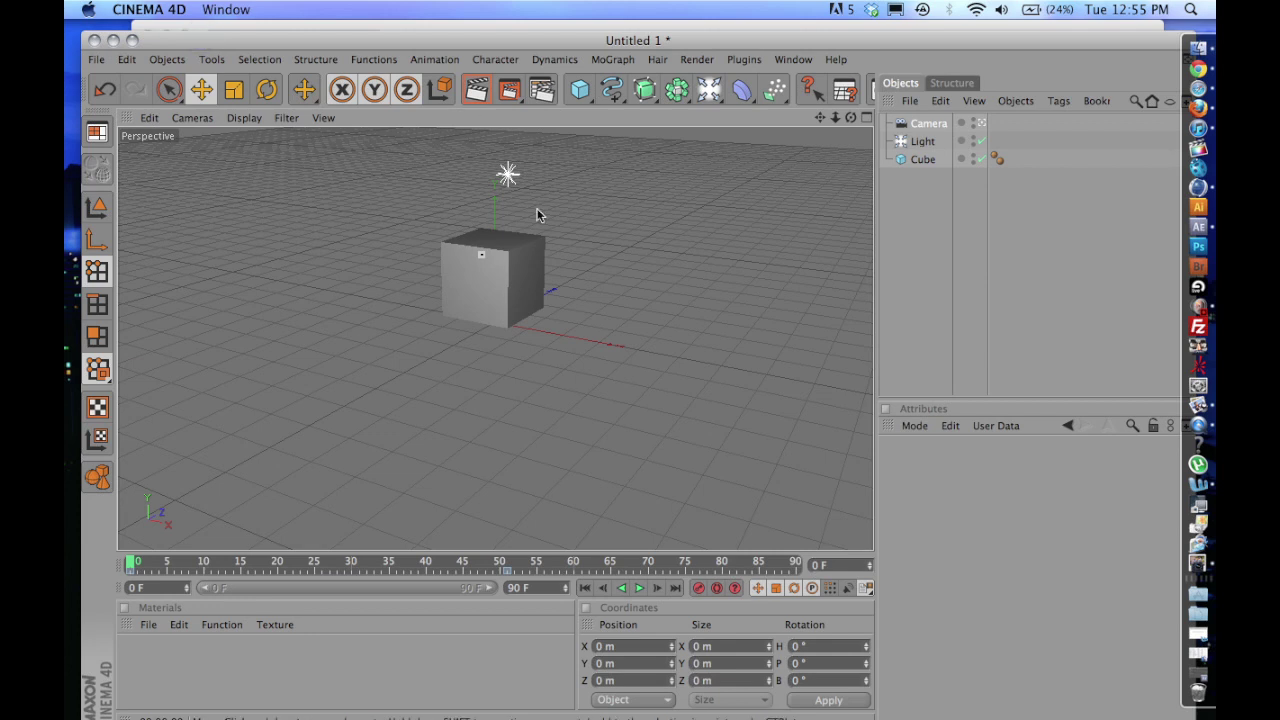
Step: Preview the cube animation, render all 91 frames to Picture Viewer without overwriting, then show Finder
{"action": "left_click", "coordinate": [641, 589]}
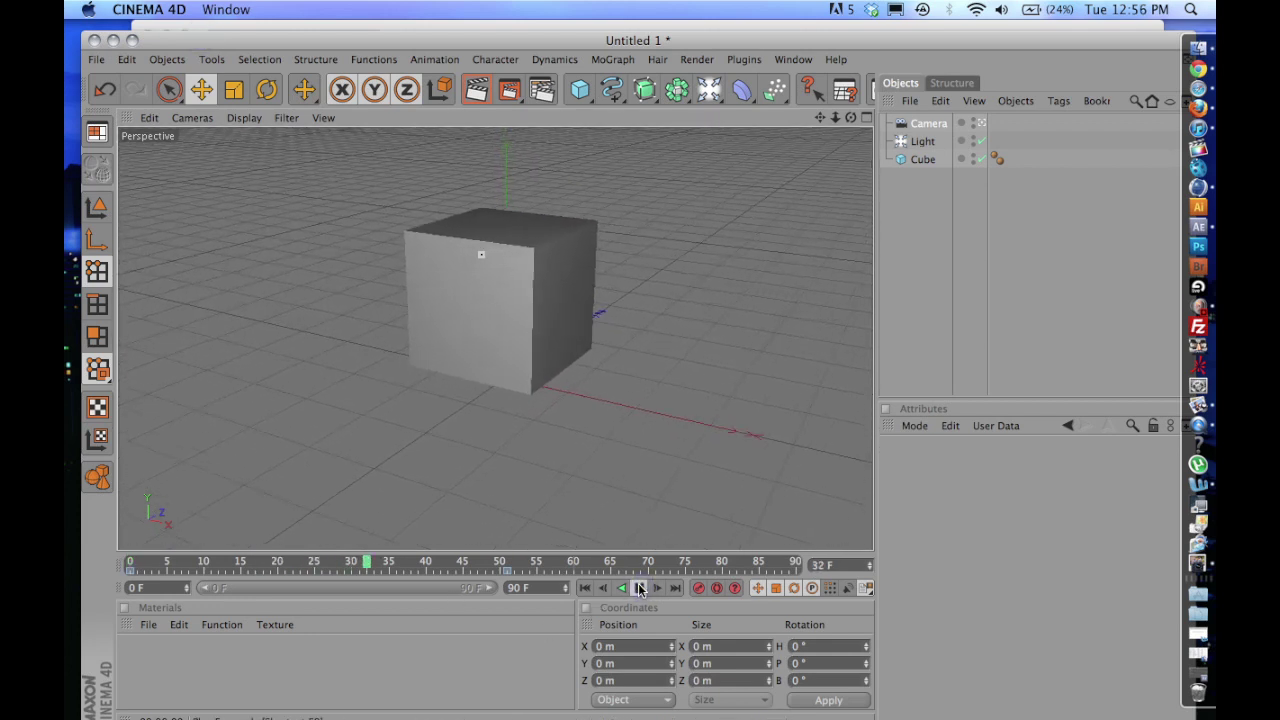
{"action": "left_click", "coordinate": [641, 589]}
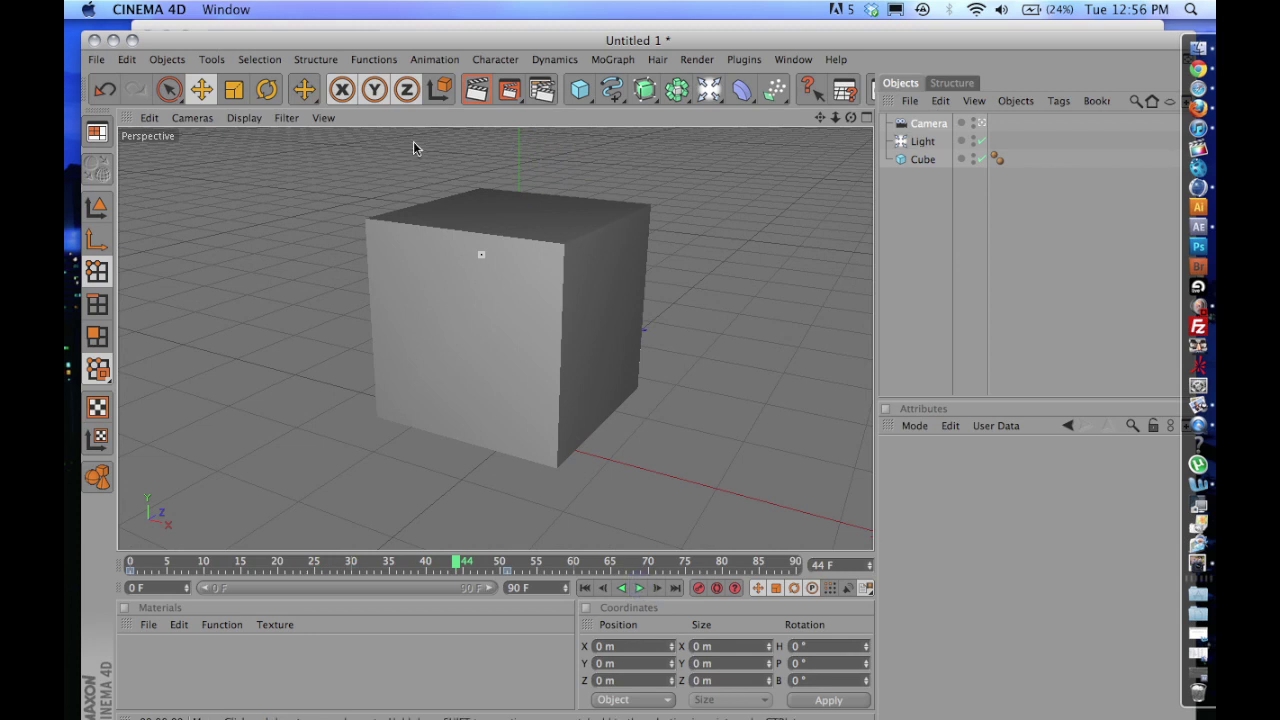
{"action": "left_click", "coordinate": [511, 97]}
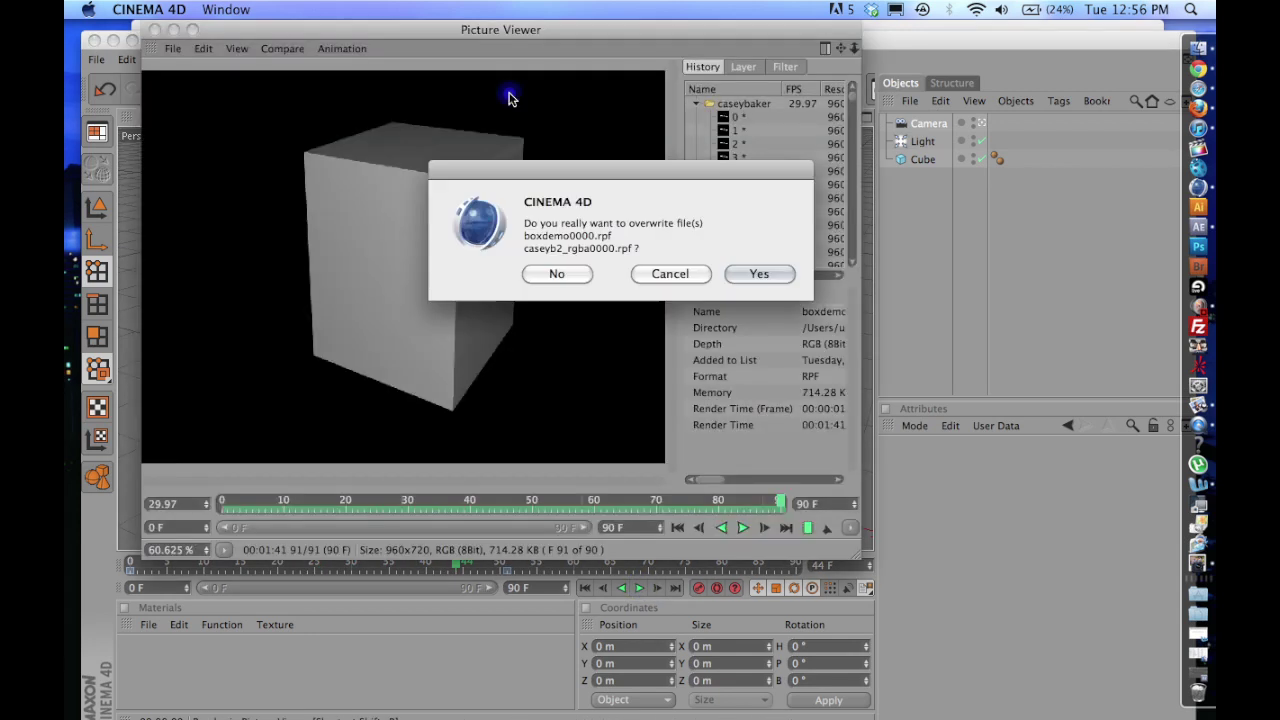
{"action": "left_click", "coordinate": [545, 276]}
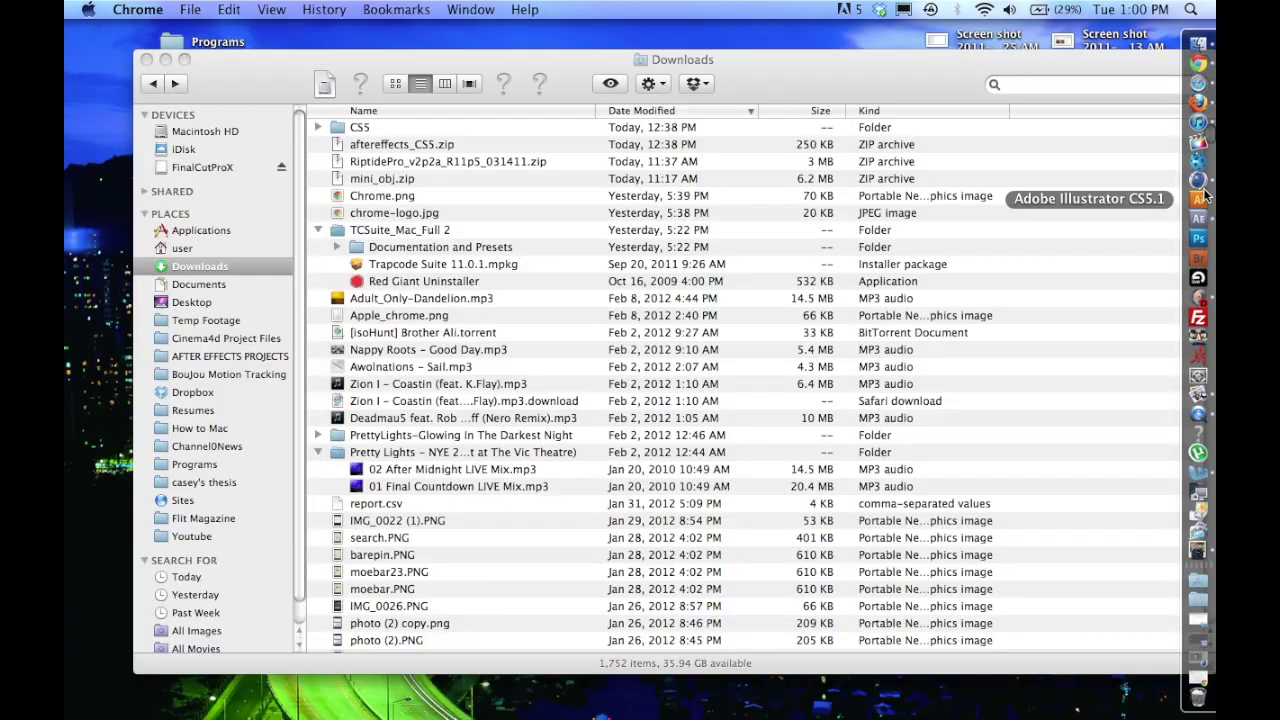
{"action": "left_click", "coordinate": [1198, 184]}
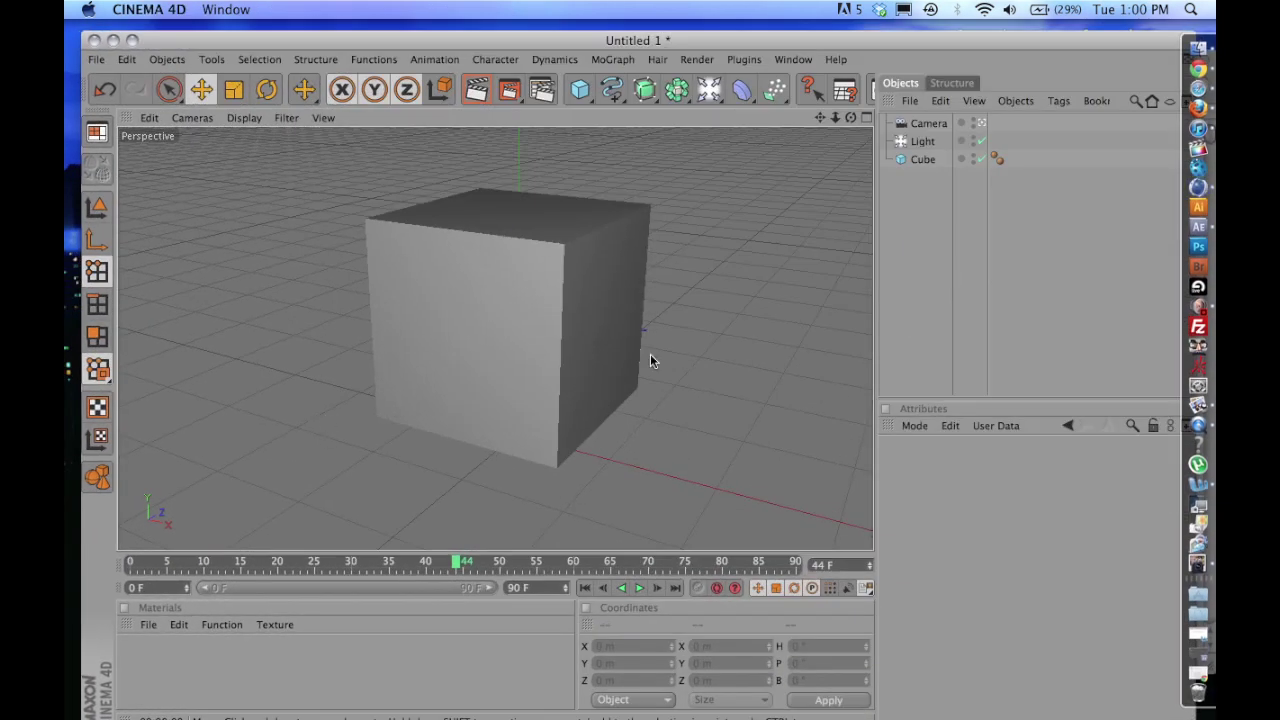
{"action": "left_click", "coordinate": [1198, 47]}
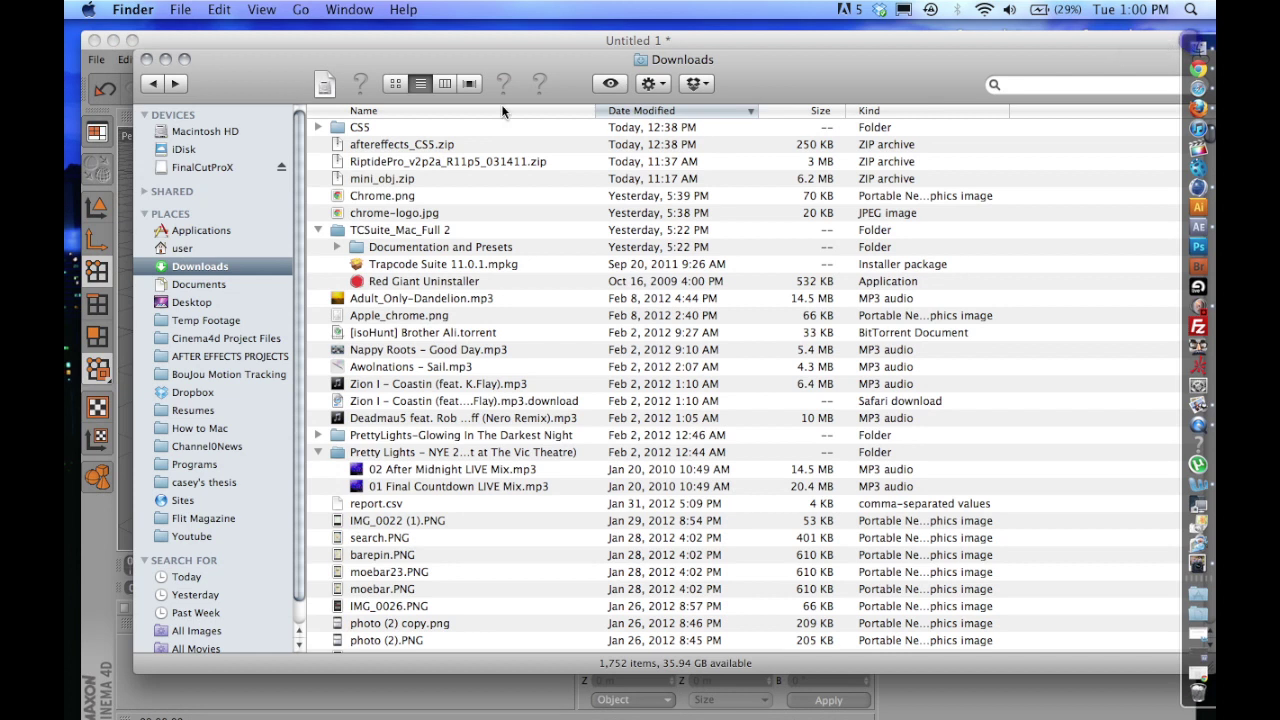
Step: In Cinema4d Project Files, select boxdemo.aec beside the RPF frames, then switch to Chrome
{"action": "left_click", "coordinate": [180, 338]}
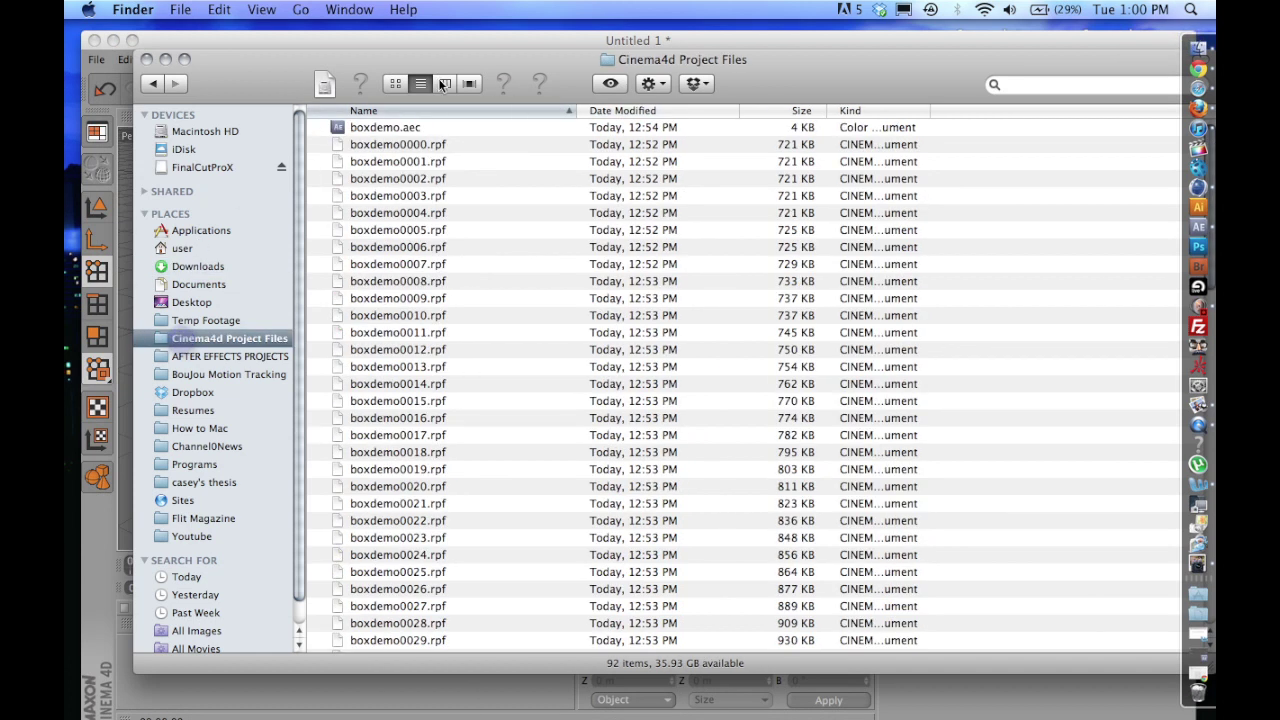
{"action": "left_click", "coordinate": [352, 128]}
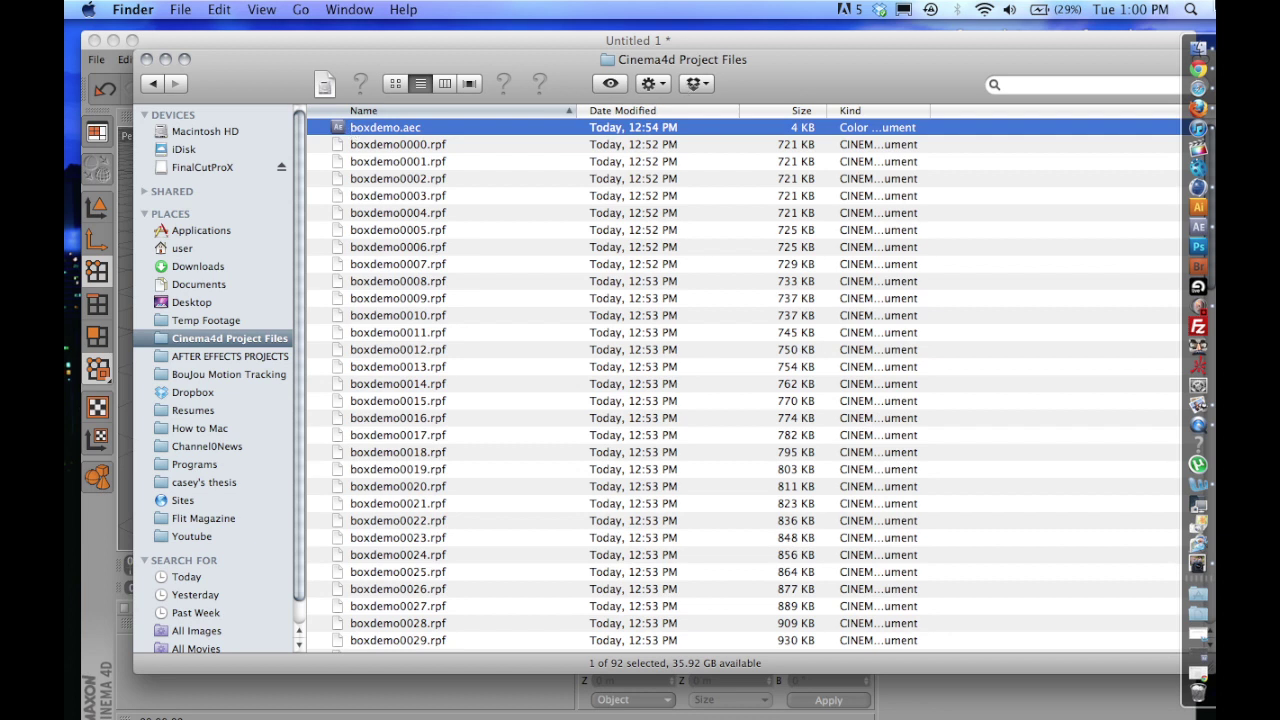
{"action": "left_click", "coordinate": [1198, 69]}
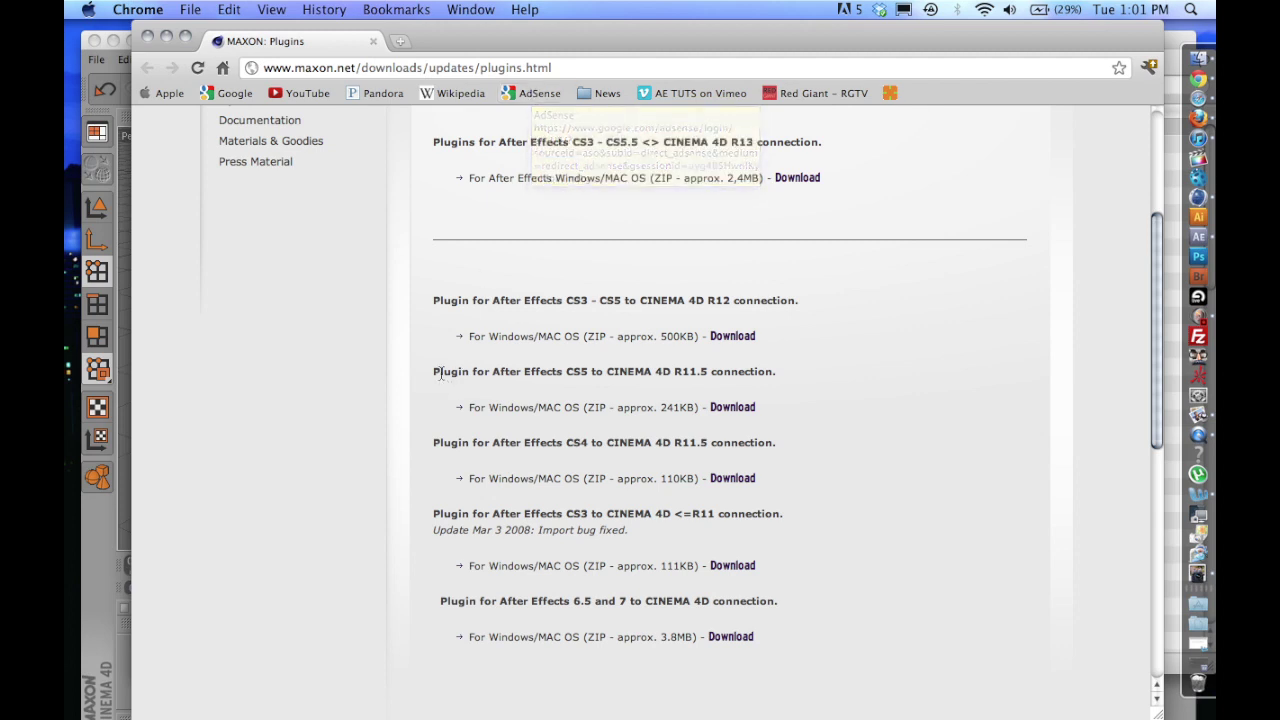
Step: Highlight the 'Plugin for After Effects CS5 to CINEMA 4D R11.5 connection' heading, then return to Cinema 4D
{"action": "left_click_drag", "start_coordinate": [585, 375], "coordinate": [492, 372]}
{"action": "left_click", "coordinate": [494, 372]}
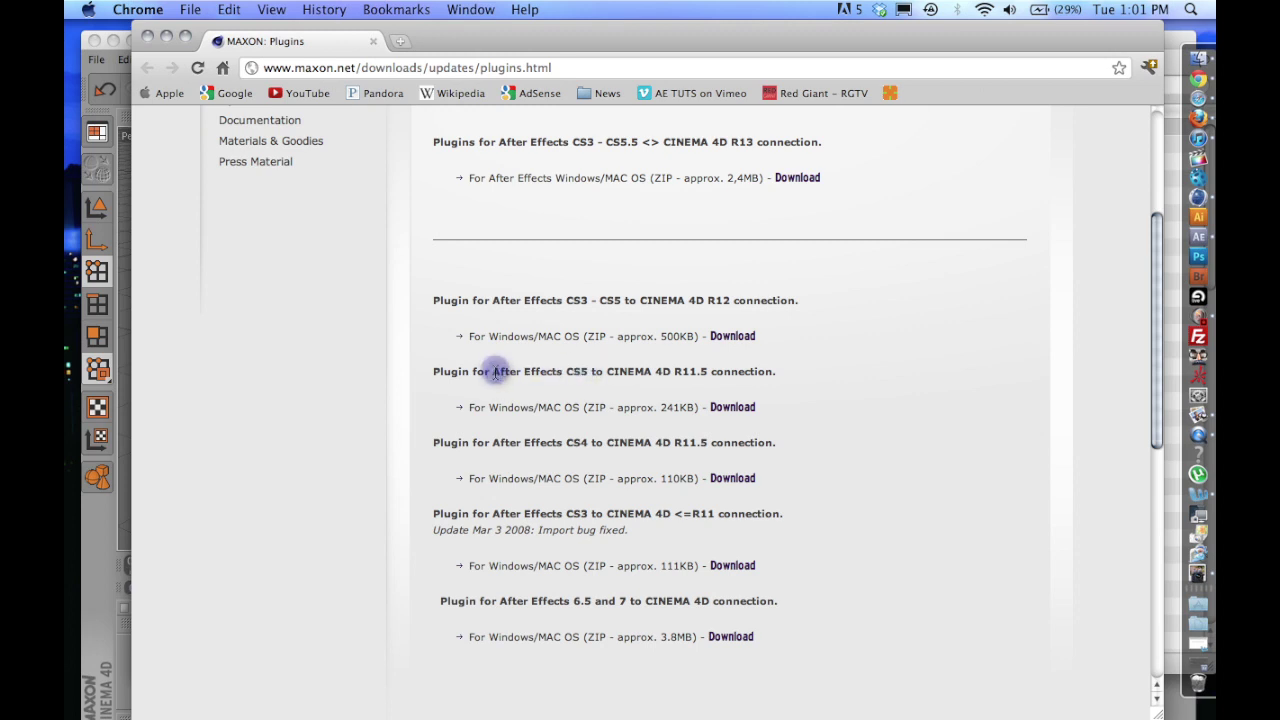
{"action": "left_click_drag", "start_coordinate": [606, 372], "coordinate": [688, 373]}
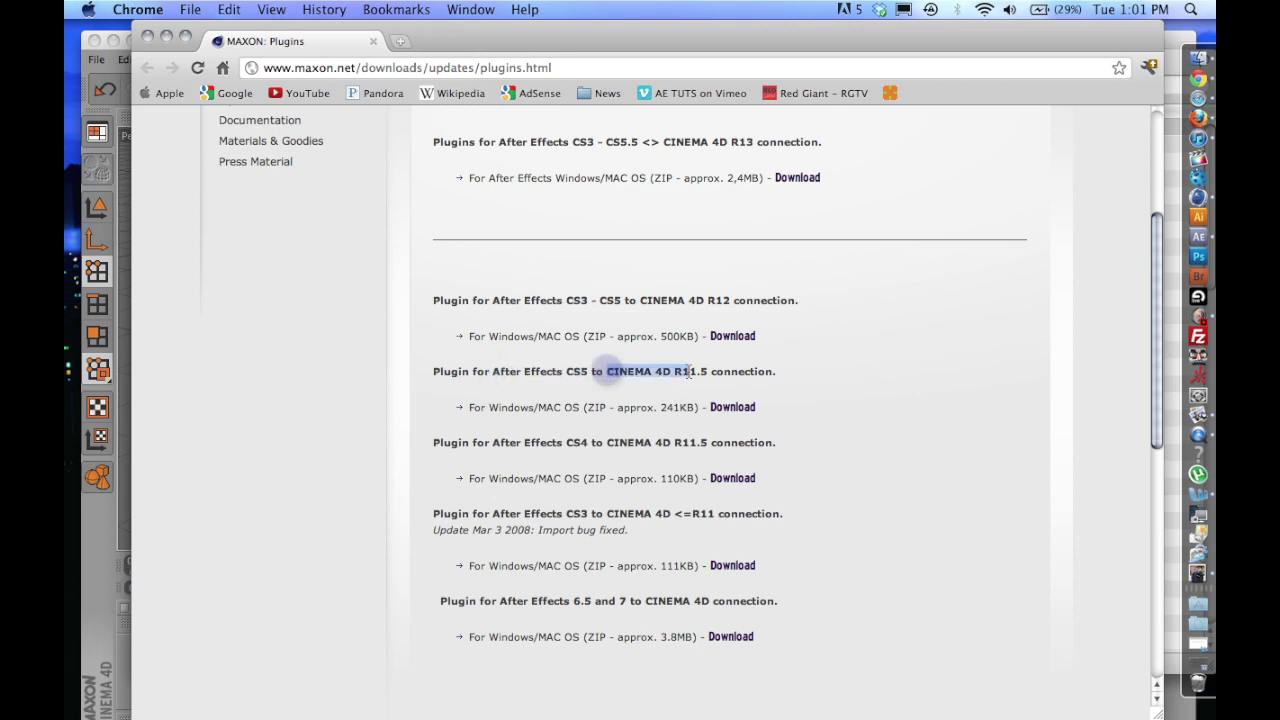
{"action": "left_click", "coordinate": [694, 370]}
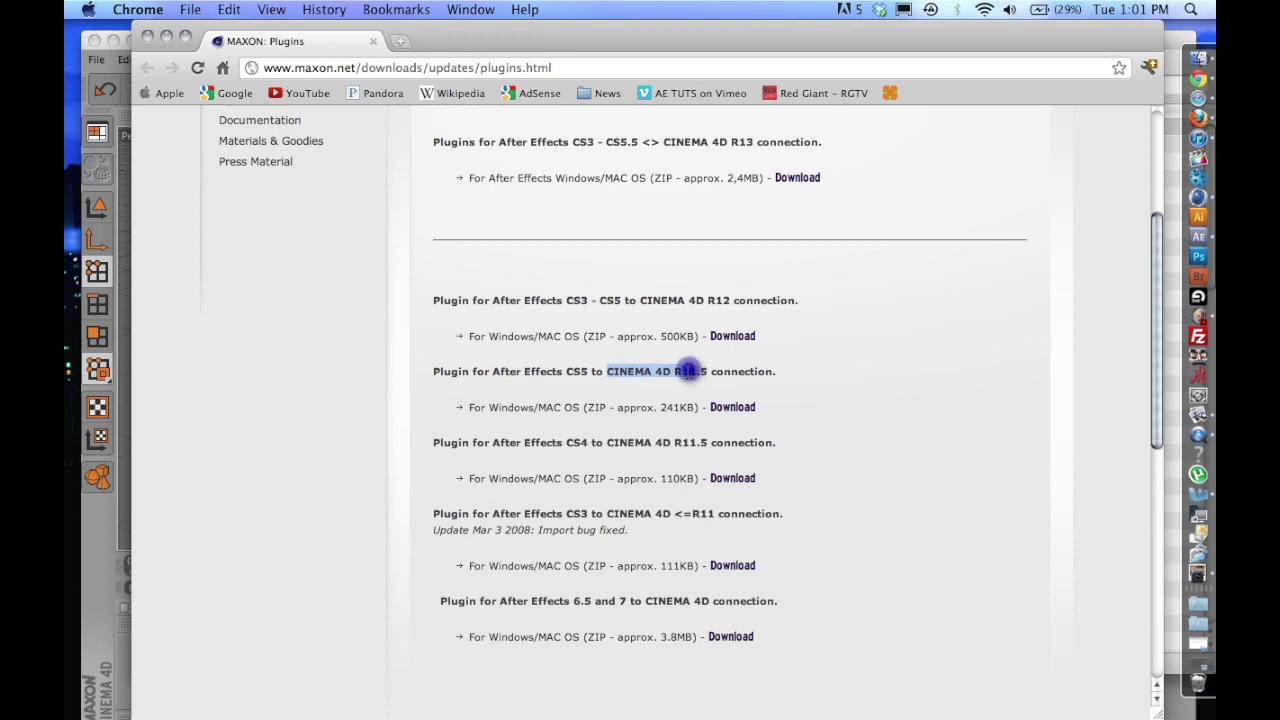
{"action": "left_click", "coordinate": [627, 371]}
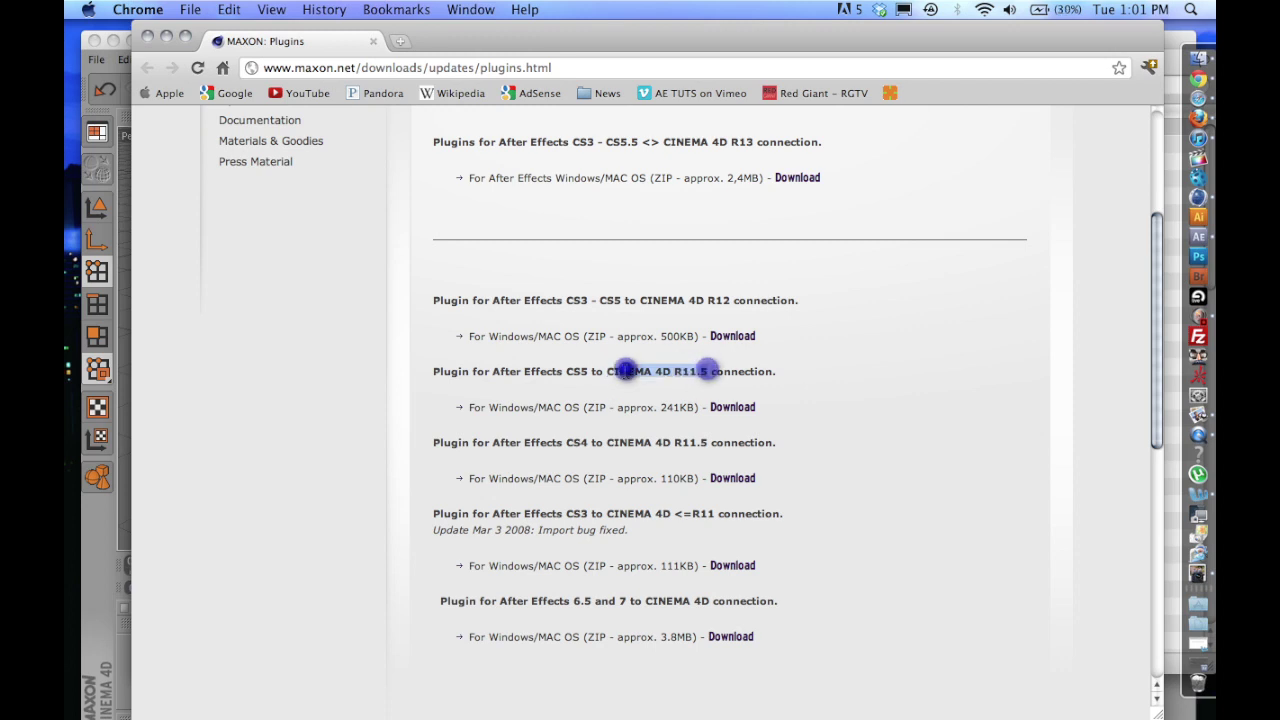
{"action": "left_click", "coordinate": [124, 122]}
Step: Confirm version 11.5 in About CINEMA 4D, then switch back to the MAXON plugins page
{"action": "left_click", "coordinate": [204, 390]}
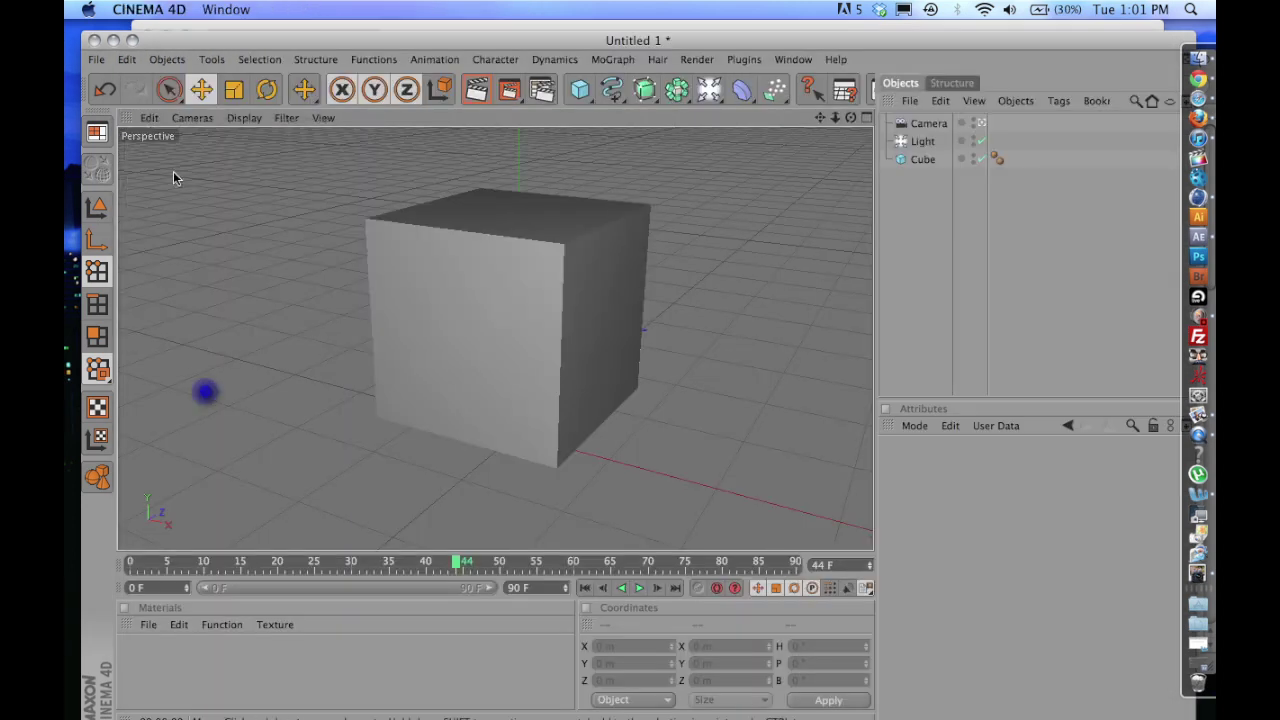
{"action": "left_click", "coordinate": [120, 9]}
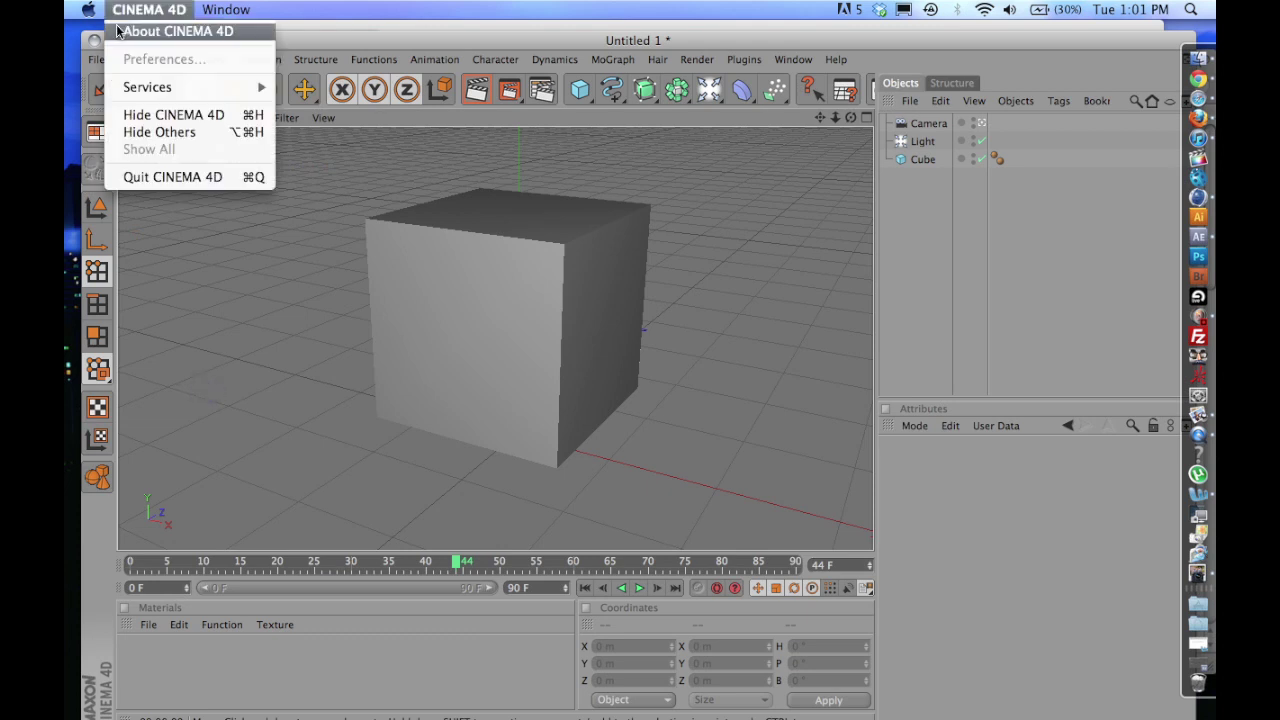
{"action": "left_click", "coordinate": [117, 31]}
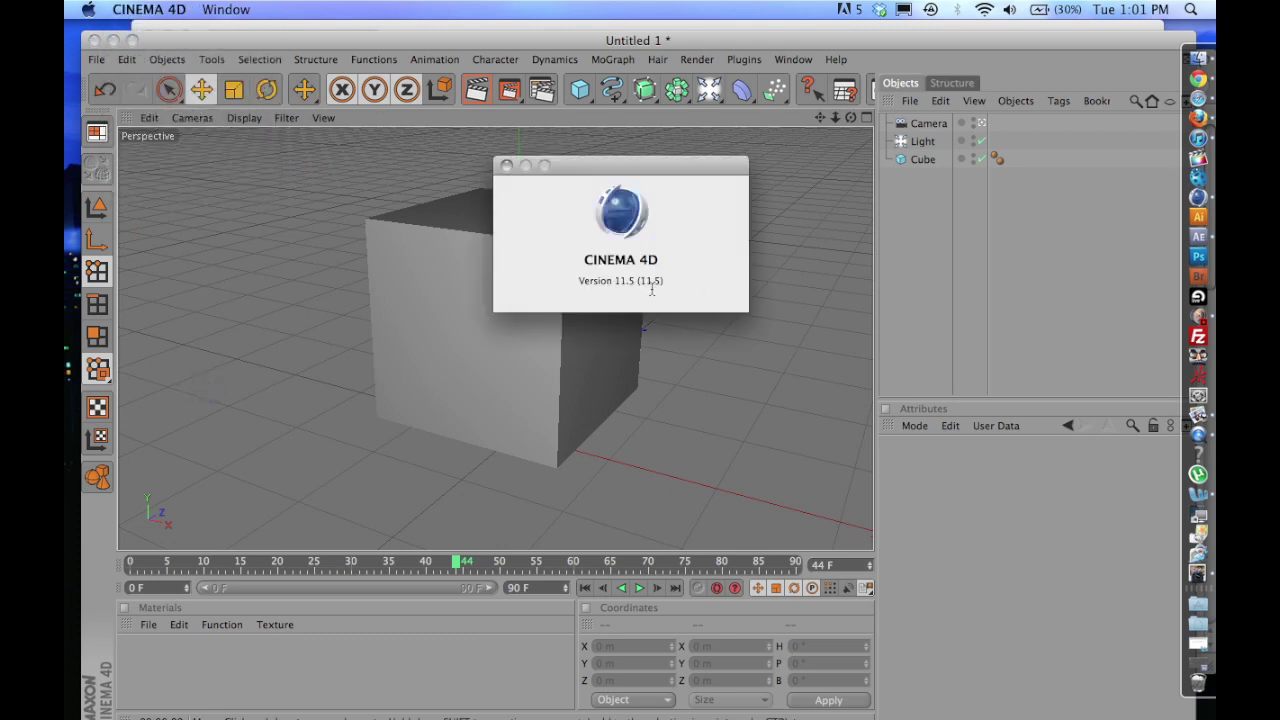
{"action": "left_click", "coordinate": [503, 165]}
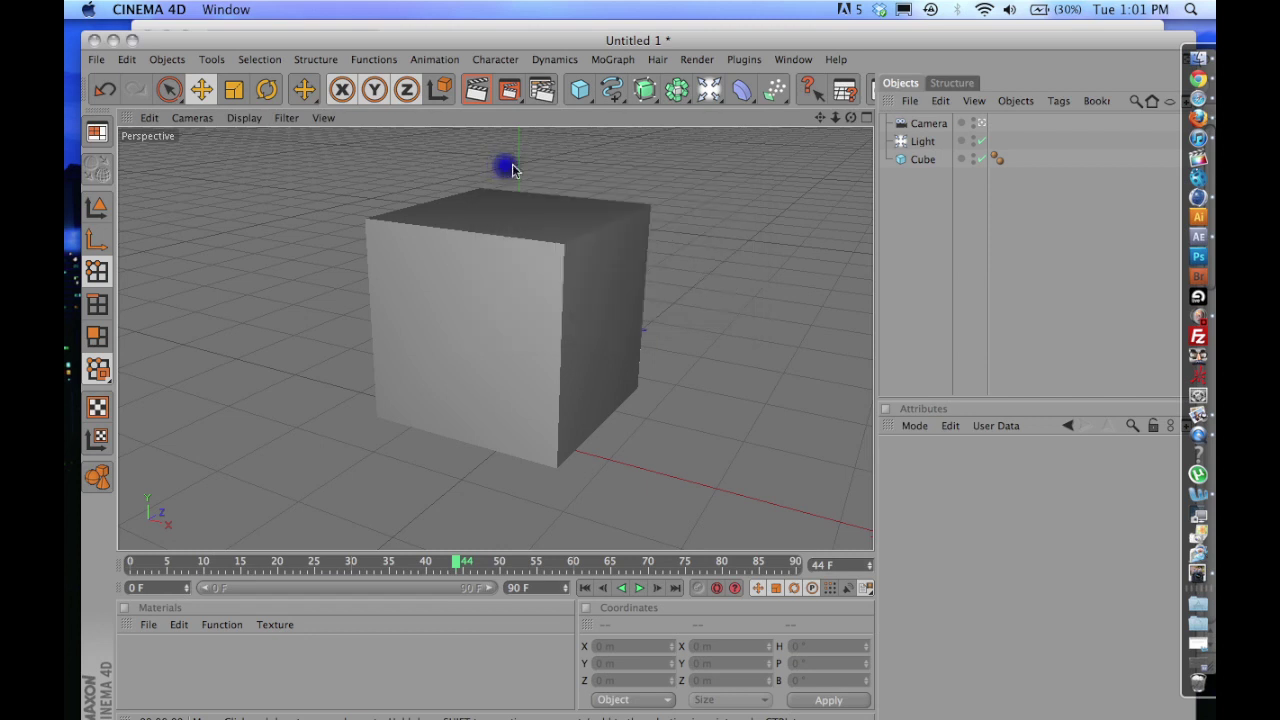
{"action": "left_click", "coordinate": [1198, 78]}
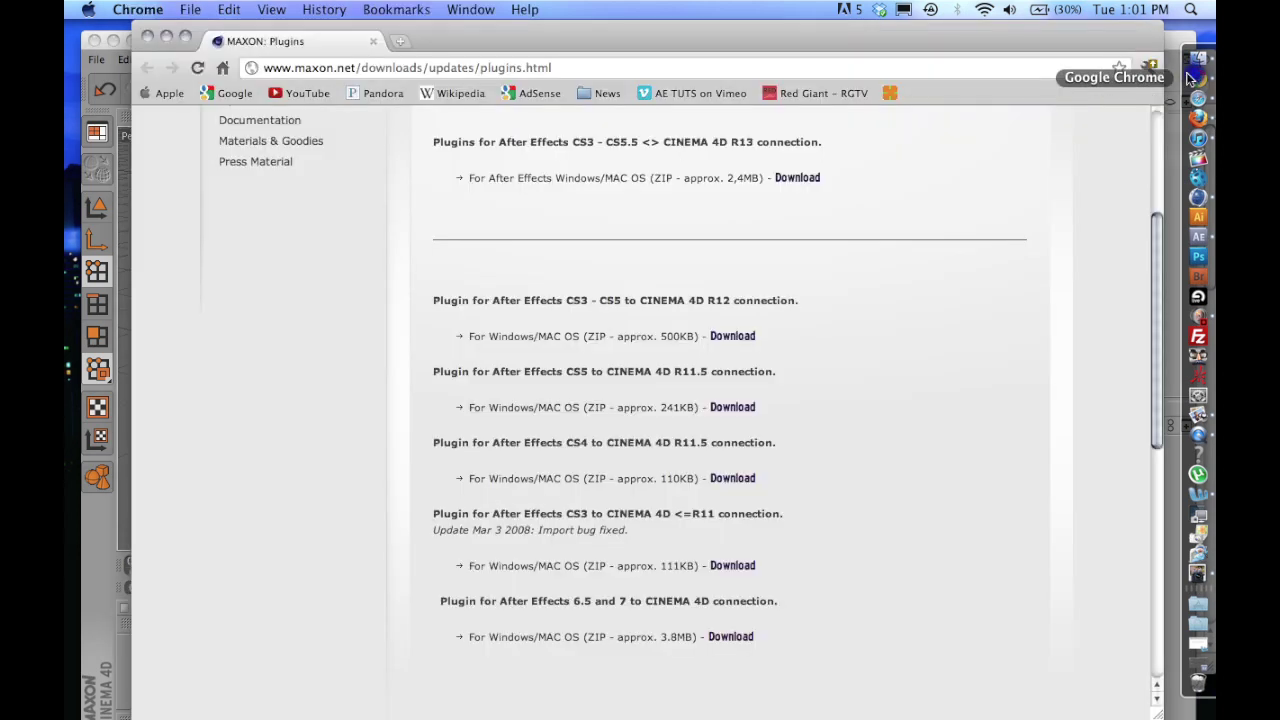
Step: Download the 241KB CS5-to-R11.5 plugin zip, unarchive it, and bring the Downloads folder forward
{"action": "left_click", "coordinate": [726, 410]}
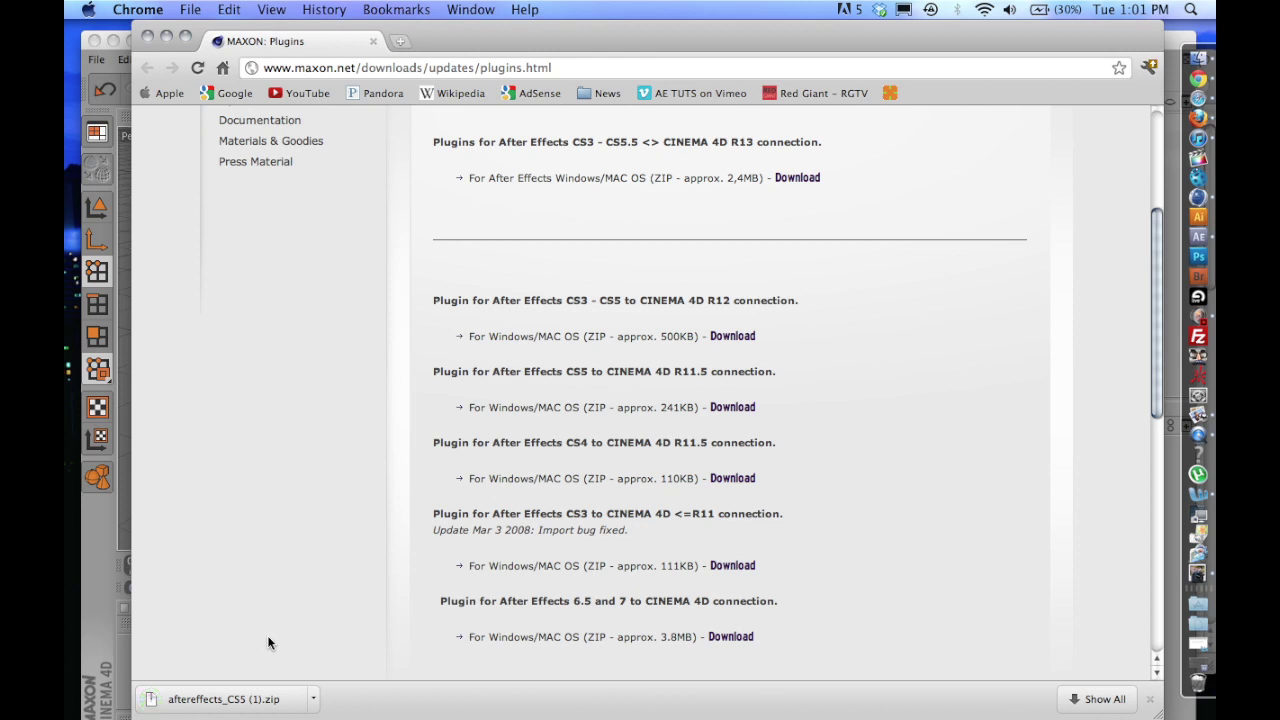
{"action": "left_click", "coordinate": [240, 699]}
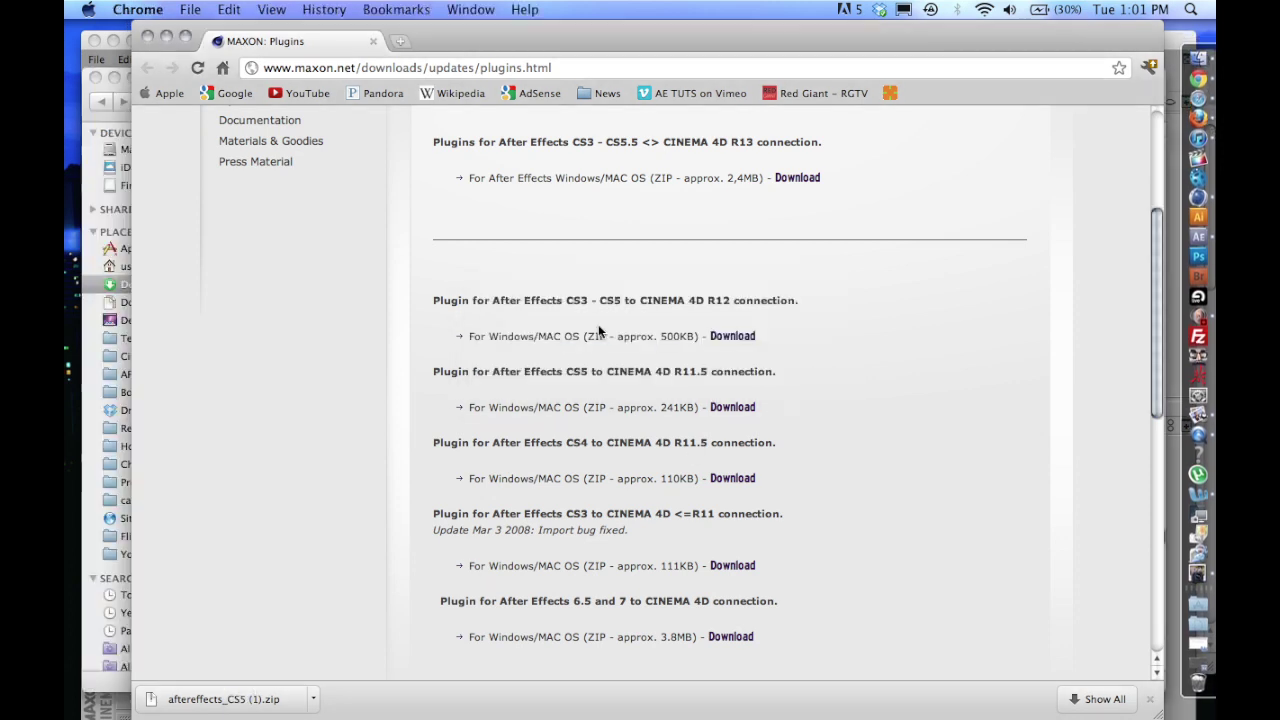
{"action": "left_click", "coordinate": [90, 172]}
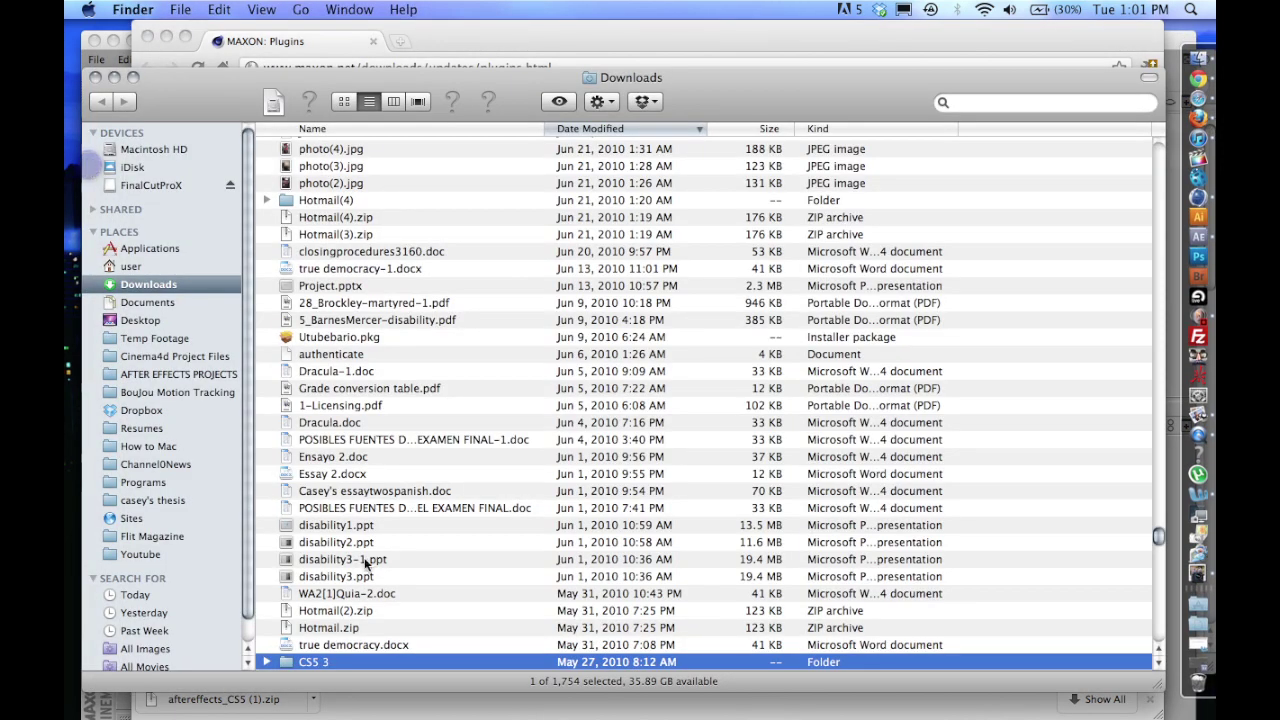
Step: Expand CS5 3 > OSX in the Downloads folder and select the OSX folder
{"action": "scroll", "coordinate": [270, 649], "scroll_direction": "down", "scroll_amount": 3}
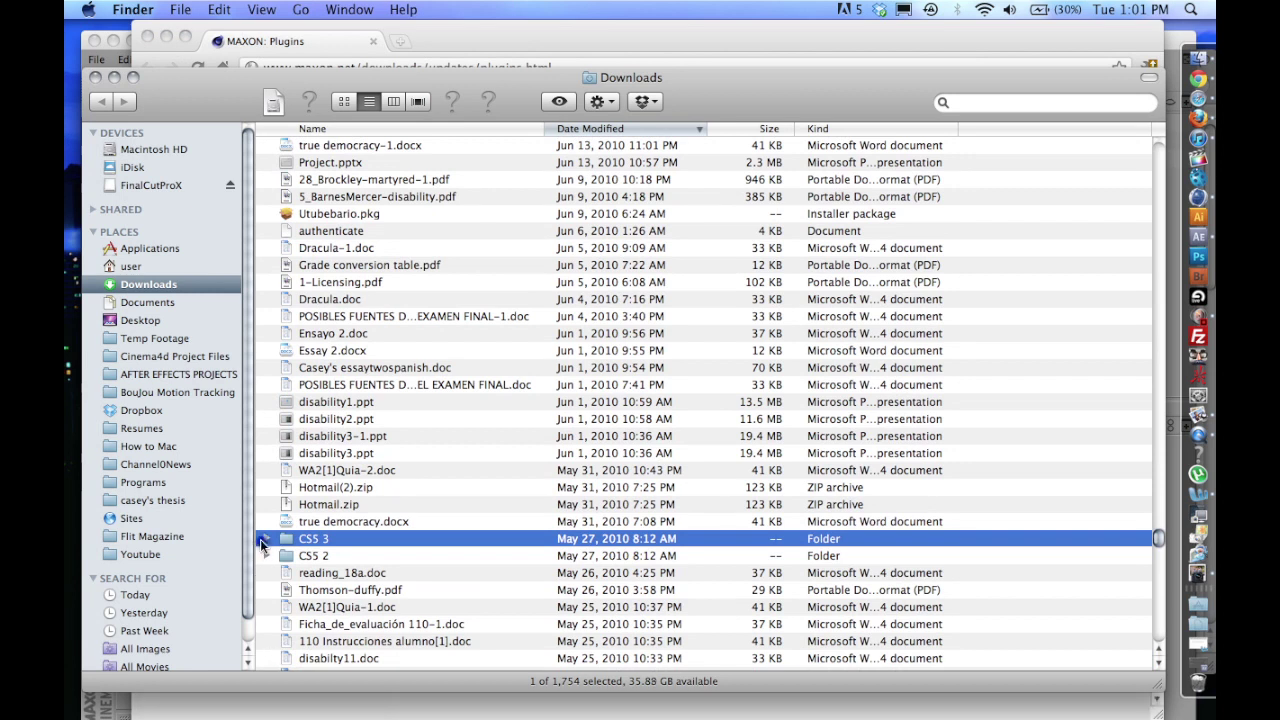
{"action": "left_click", "coordinate": [265, 539]}
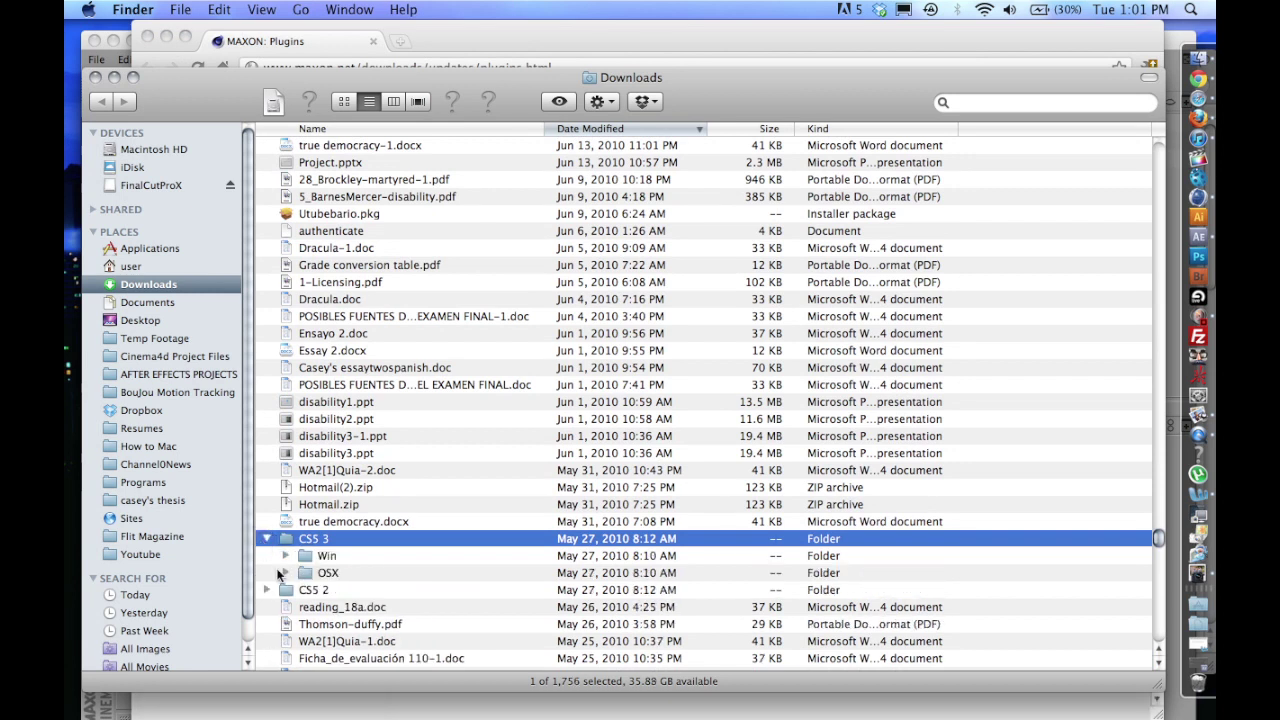
{"action": "left_click", "coordinate": [284, 572]}
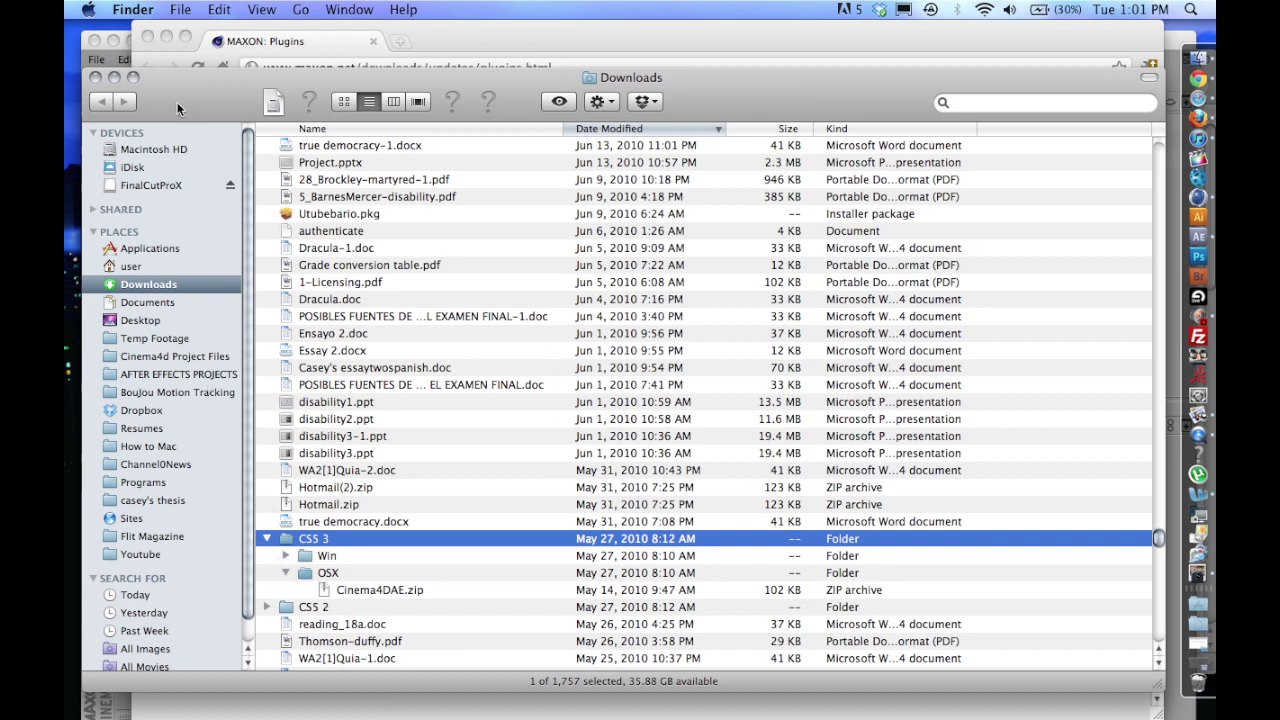
{"action": "left_click_drag", "start_coordinate": [177, 102], "coordinate": [342, 49]}
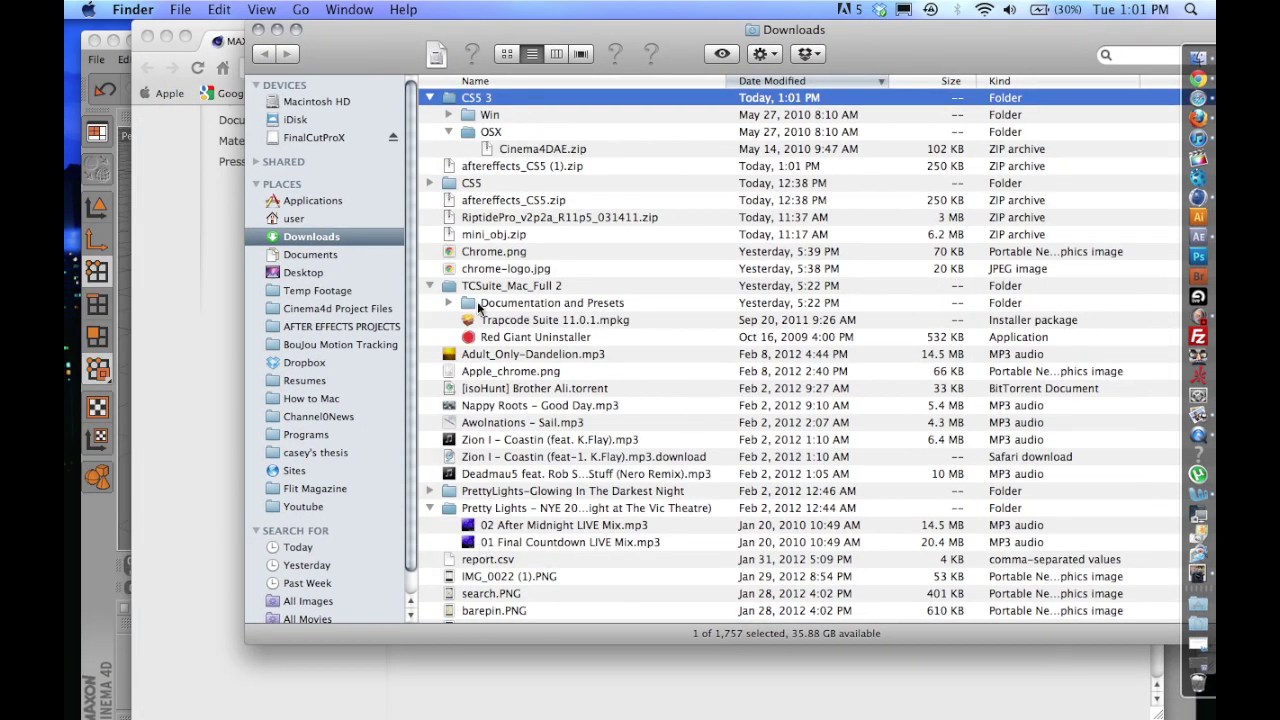
{"action": "left_click", "coordinate": [516, 136]}
Step: Unzip Cinema4DAE.zip into Cinema4DAE.plugin, move both files out of OSX, and close the windows
{"action": "double_click", "coordinate": [522, 150]}
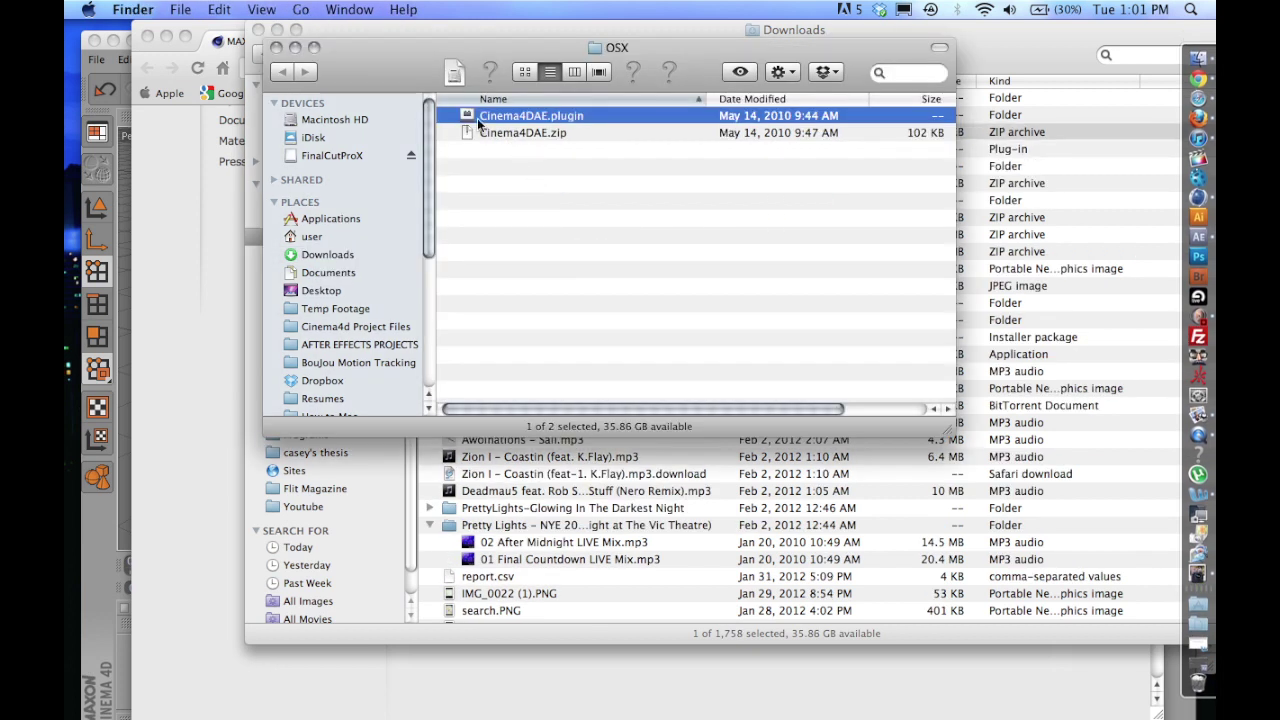
{"action": "key", "text": "super+a"}
{"action": "left_click_drag", "start_coordinate": [477, 118], "coordinate": [78, 280]}
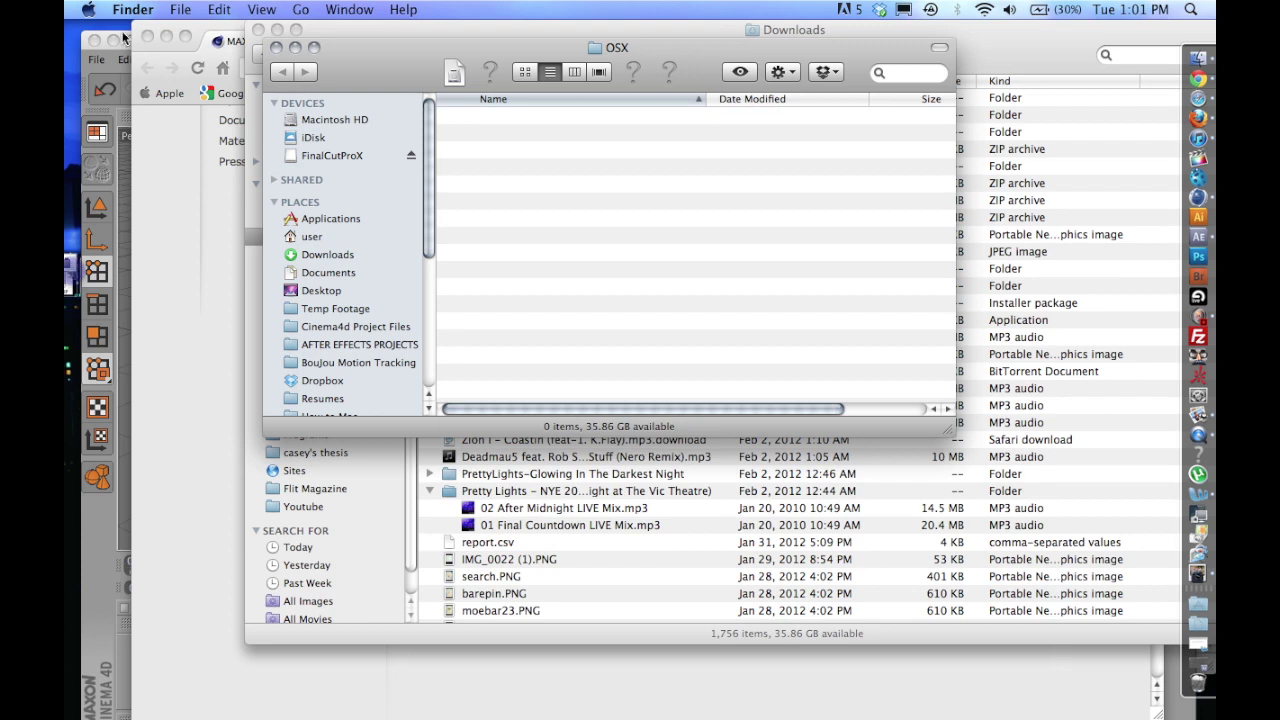
{"action": "left_click", "coordinate": [277, 47]}
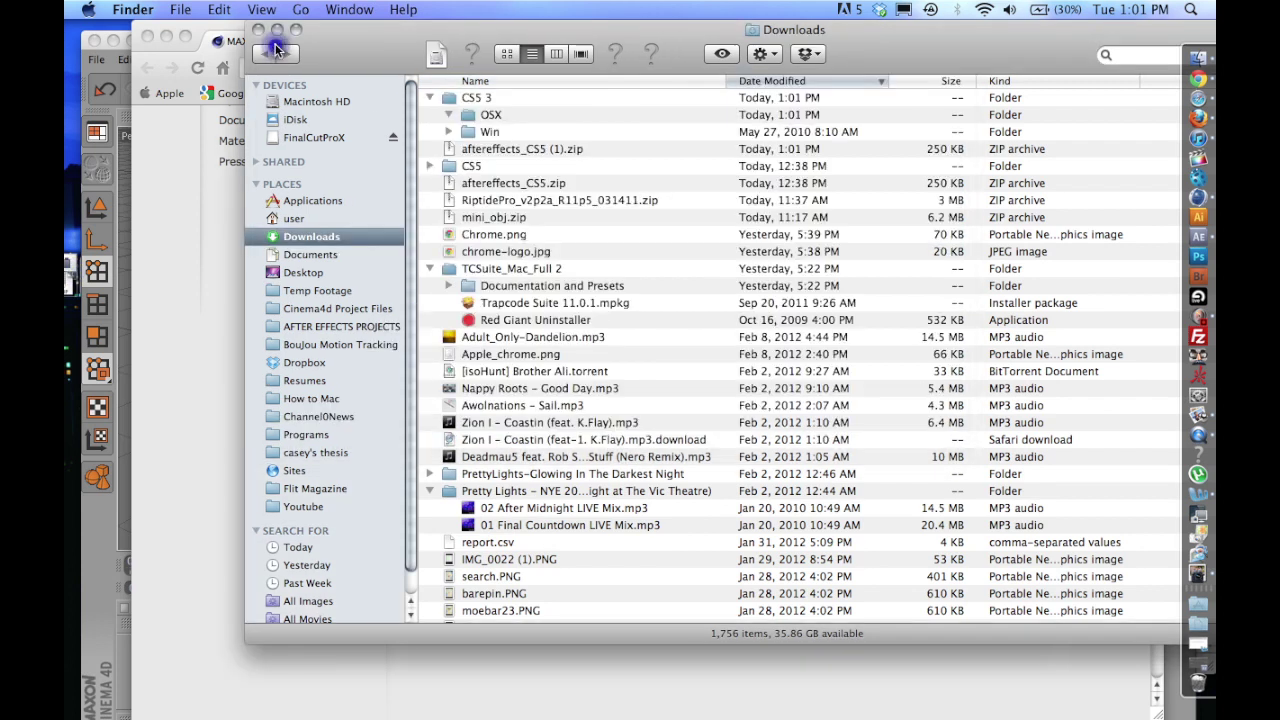
{"action": "left_click", "coordinate": [277, 30]}
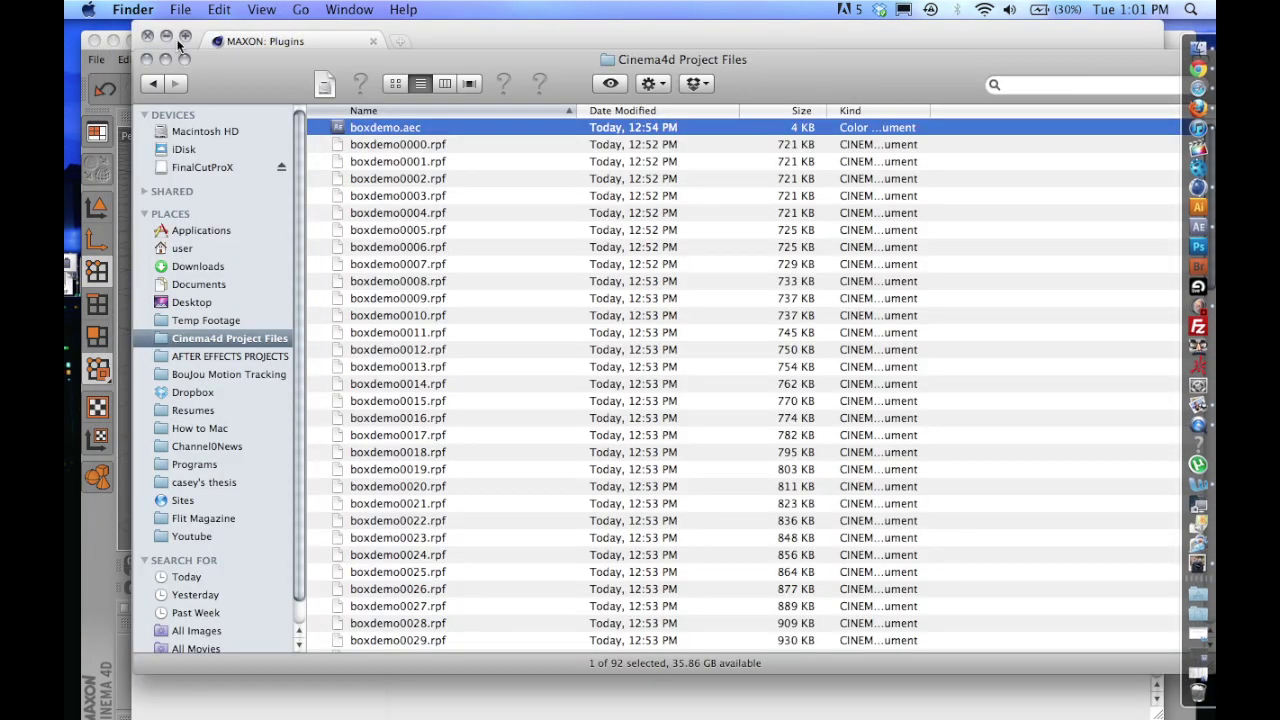
Step: Close the browser, minimize Cinema 4D, and search 'cinema 4d' to open the CINEMA 4D R11.5 folder
{"action": "left_click", "coordinate": [166, 36]}
{"action": "left_click", "coordinate": [112, 40]}
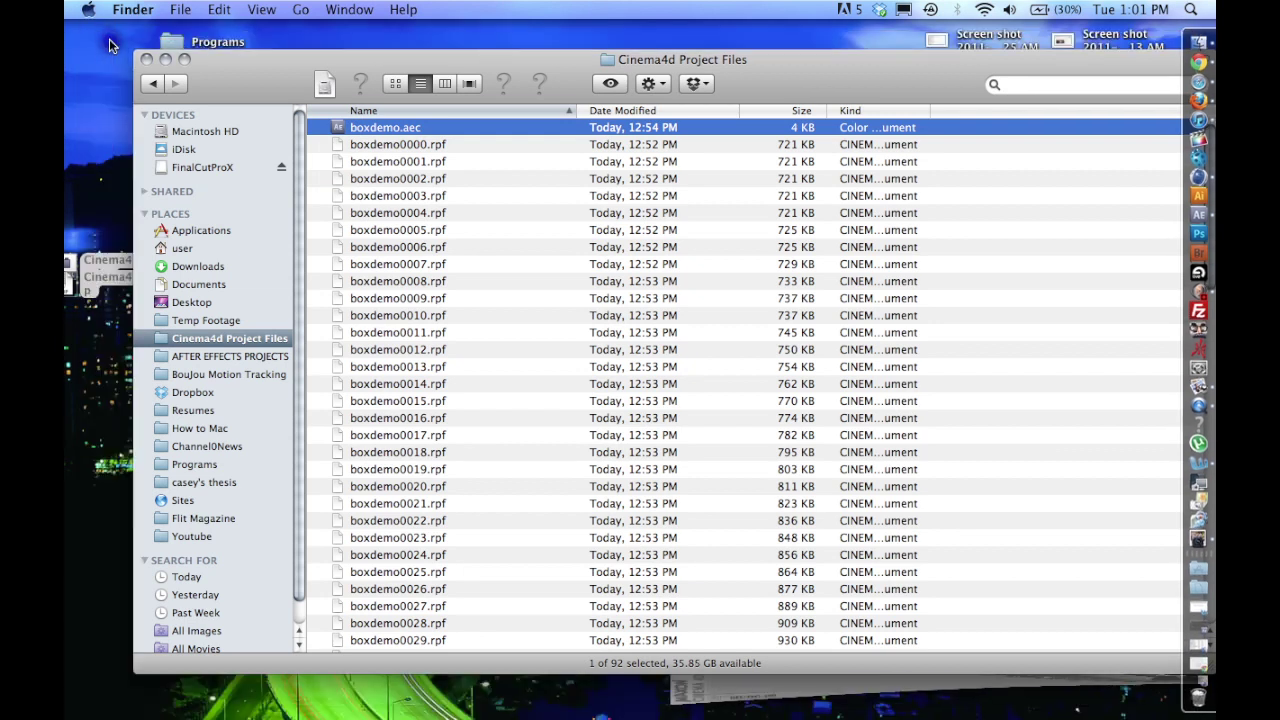
{"action": "left_click", "coordinate": [1090, 84]}
{"action": "type", "text": "cine"}
{"action": "type", "text": "ma "}
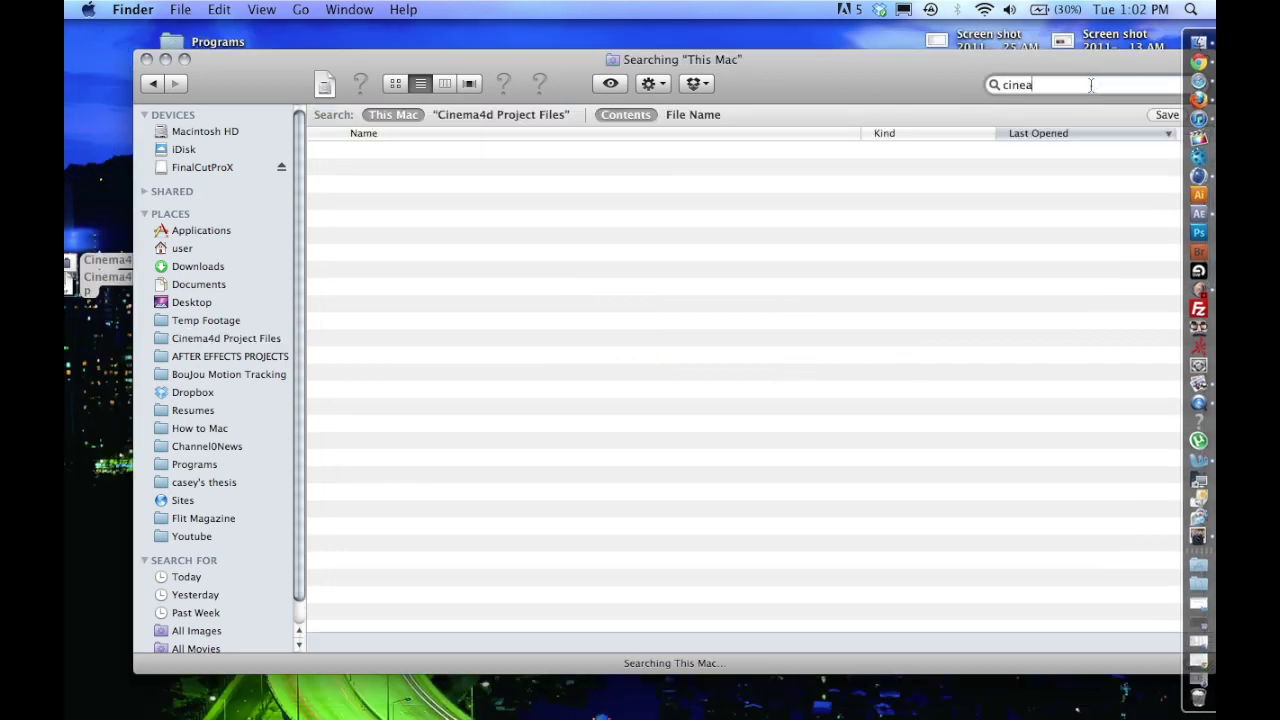
{"action": "type", "text": "4d"}
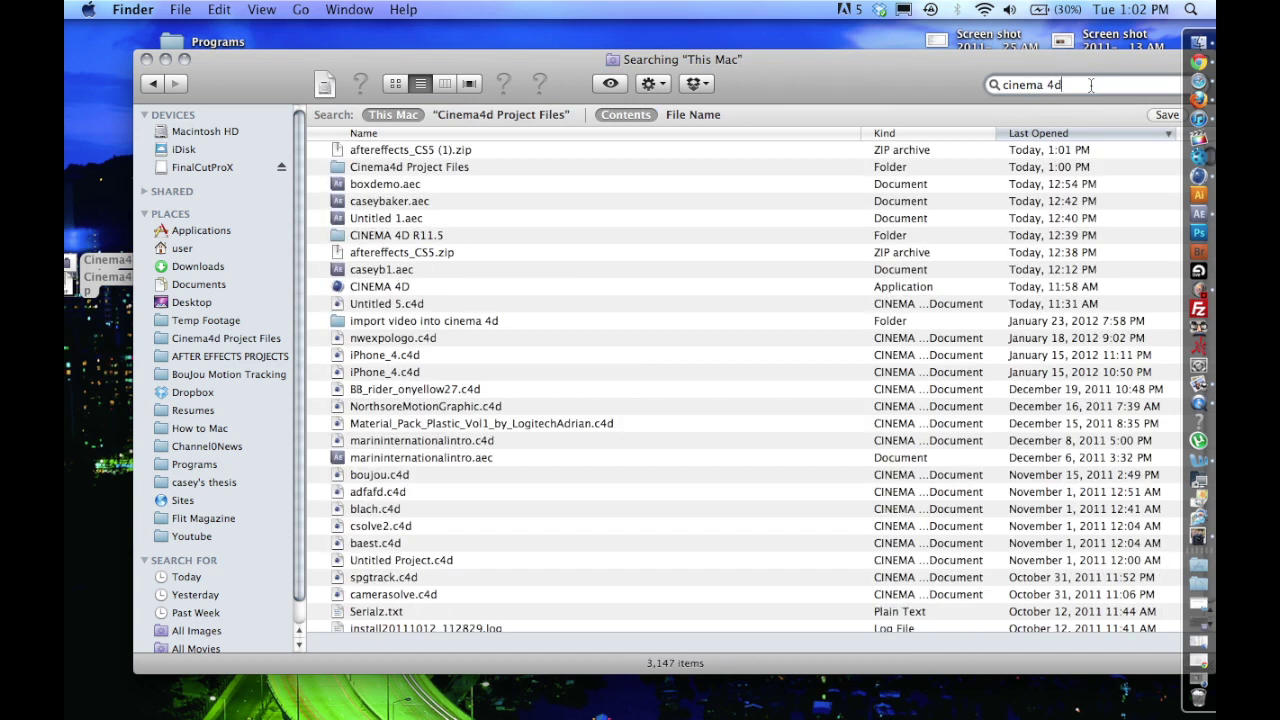
{"action": "left_click", "coordinate": [420, 234]}
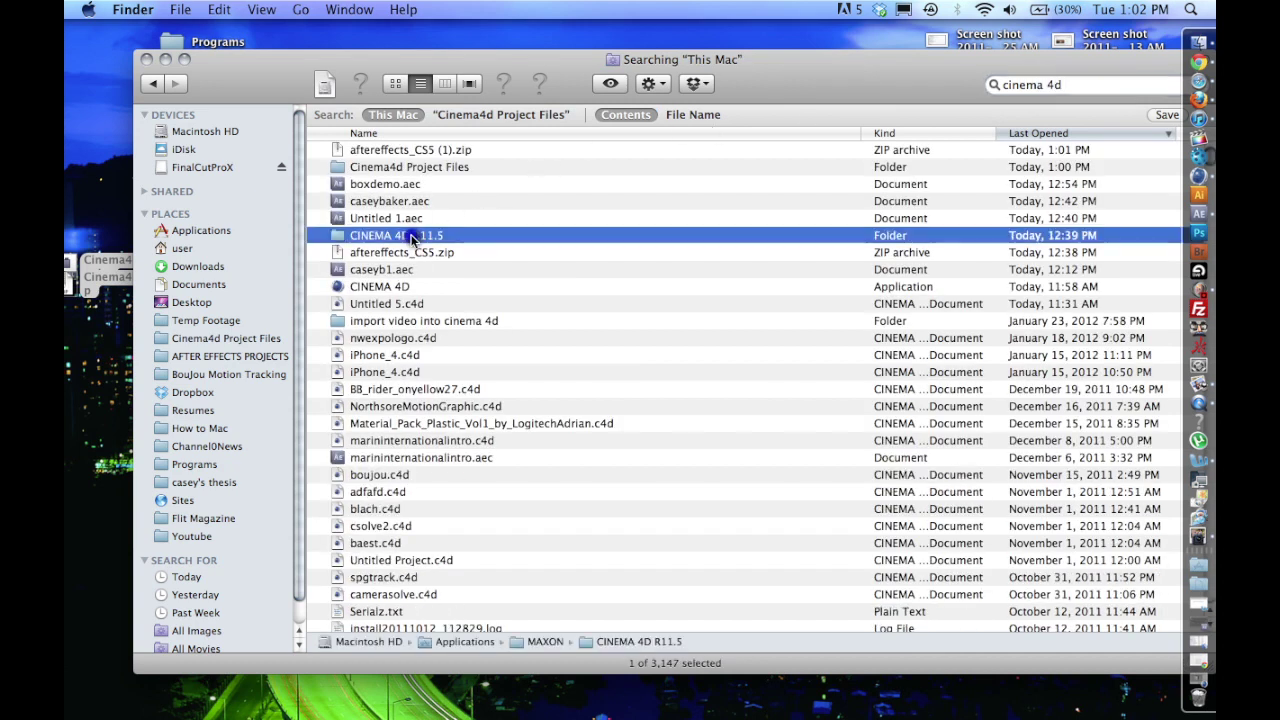
{"action": "double_click", "coordinate": [412, 236]}
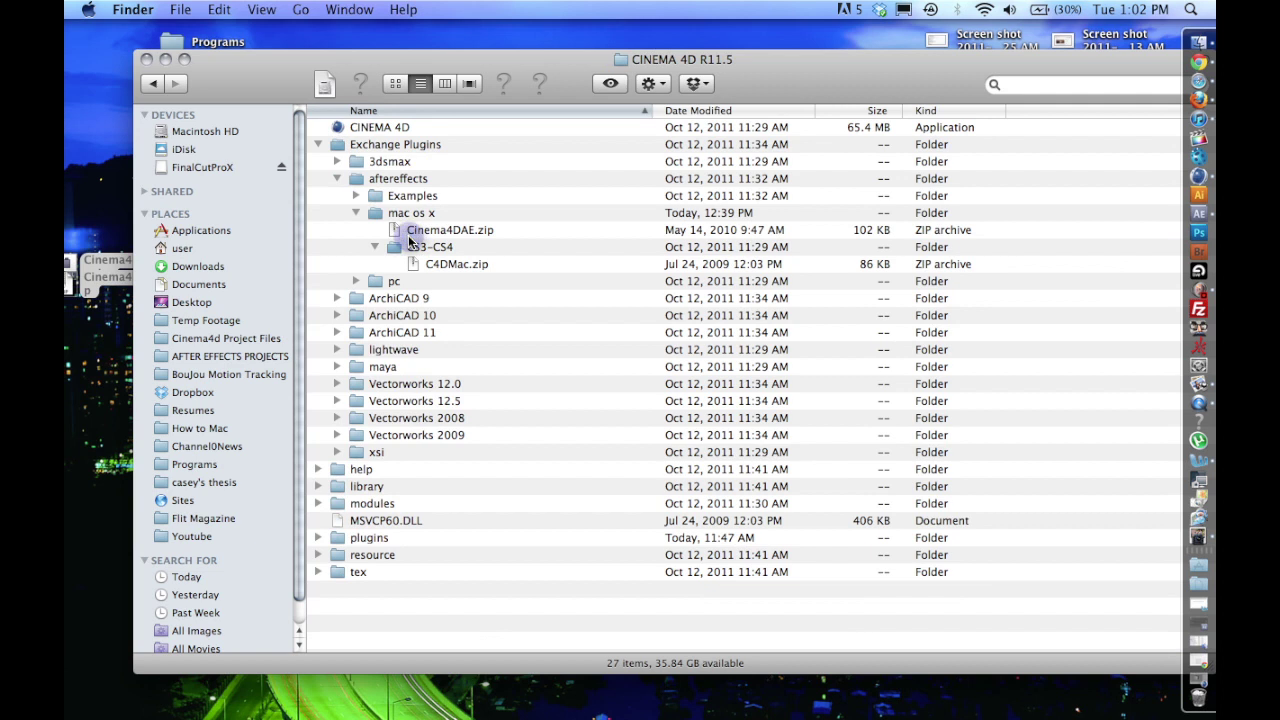
Step: Expand Exchange Plugins and mac os x to show Cinema4DAE.zip and C4DMac.zip
{"action": "left_click", "coordinate": [352, 145]}
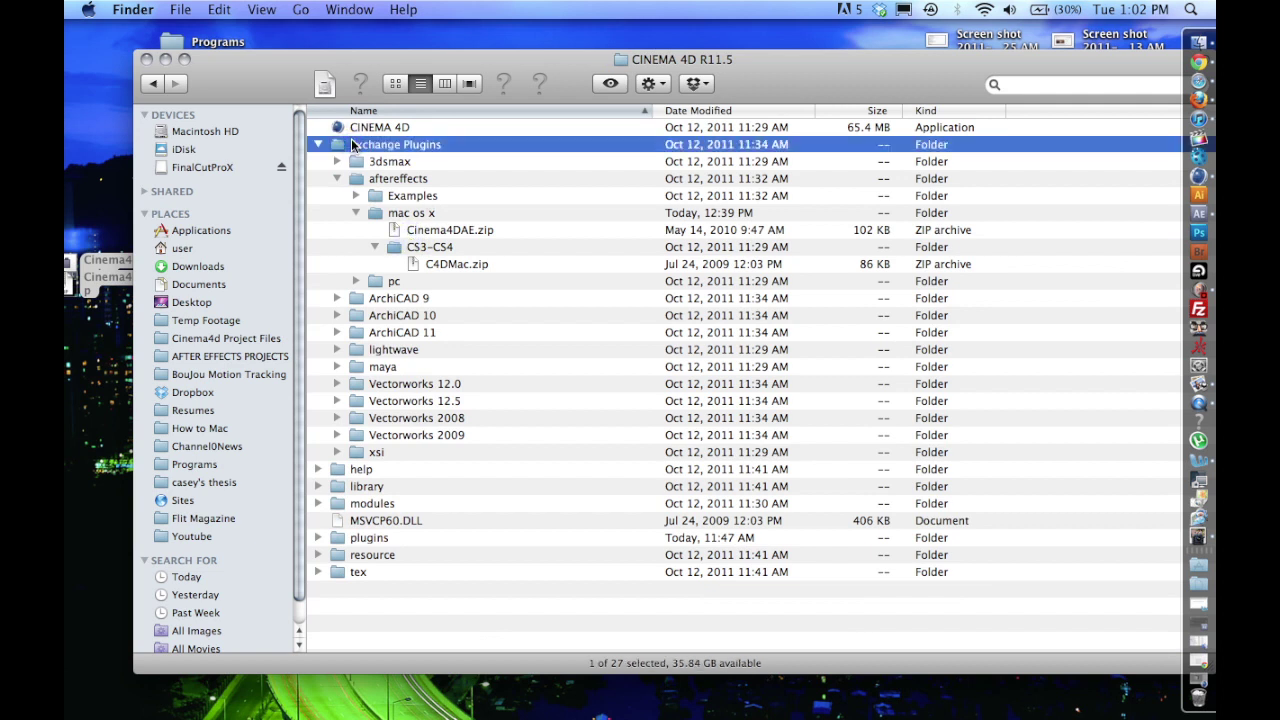
{"action": "left_click", "coordinate": [318, 145]}
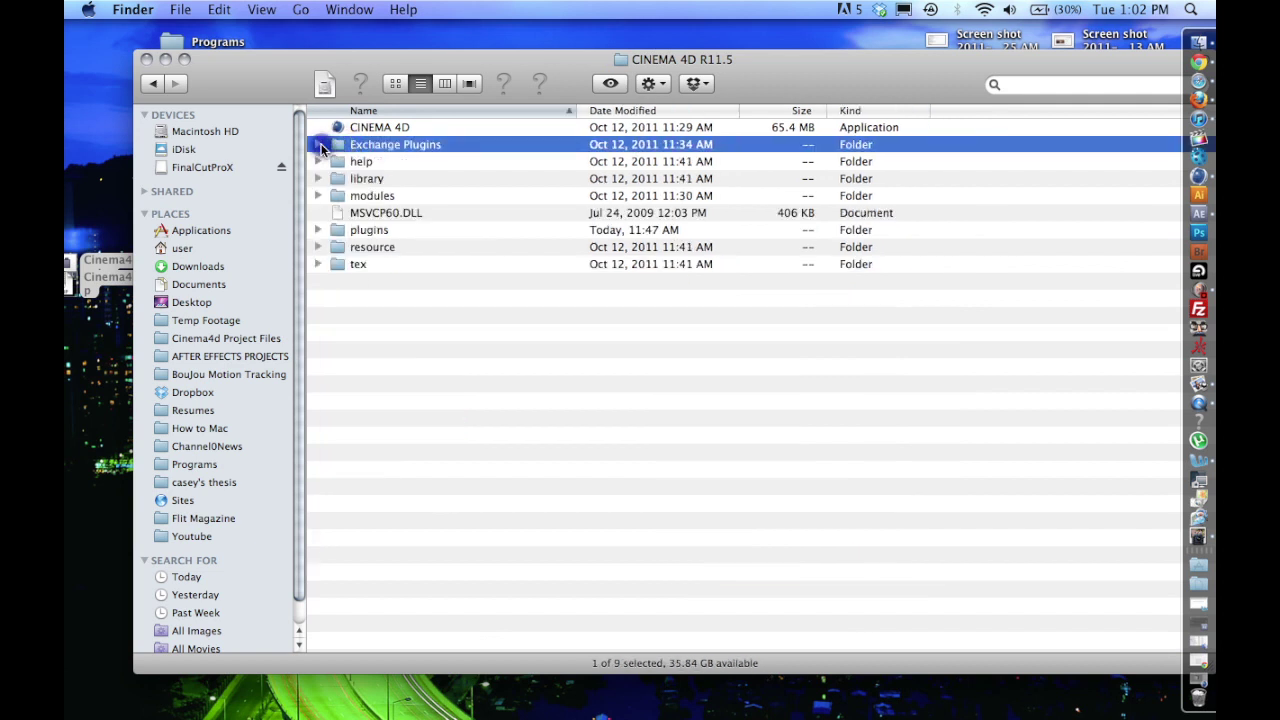
{"action": "left_click", "coordinate": [318, 145]}
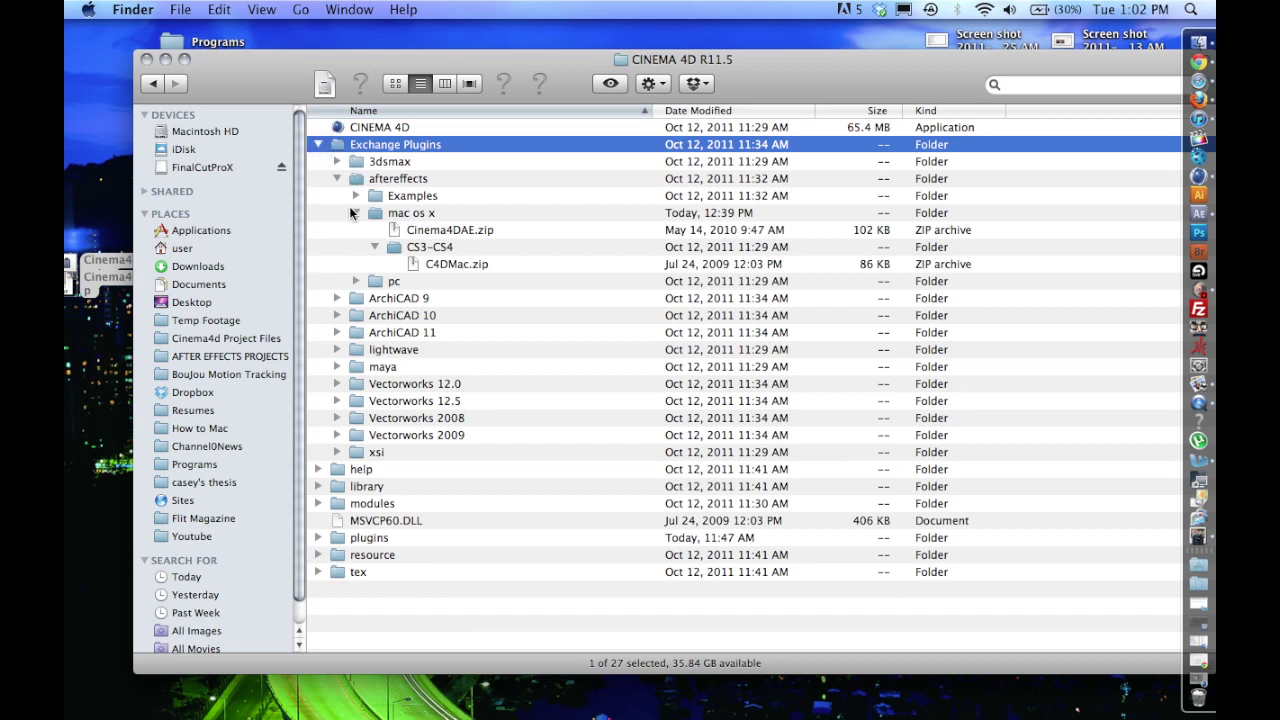
{"action": "left_click", "coordinate": [352, 212]}
{"action": "left_click", "coordinate": [352, 212]}
Step: Drag the desktop Cinema 4D items over the folder list, leave them on the desktop, and deselect them
{"action": "left_click", "coordinate": [108, 353]}
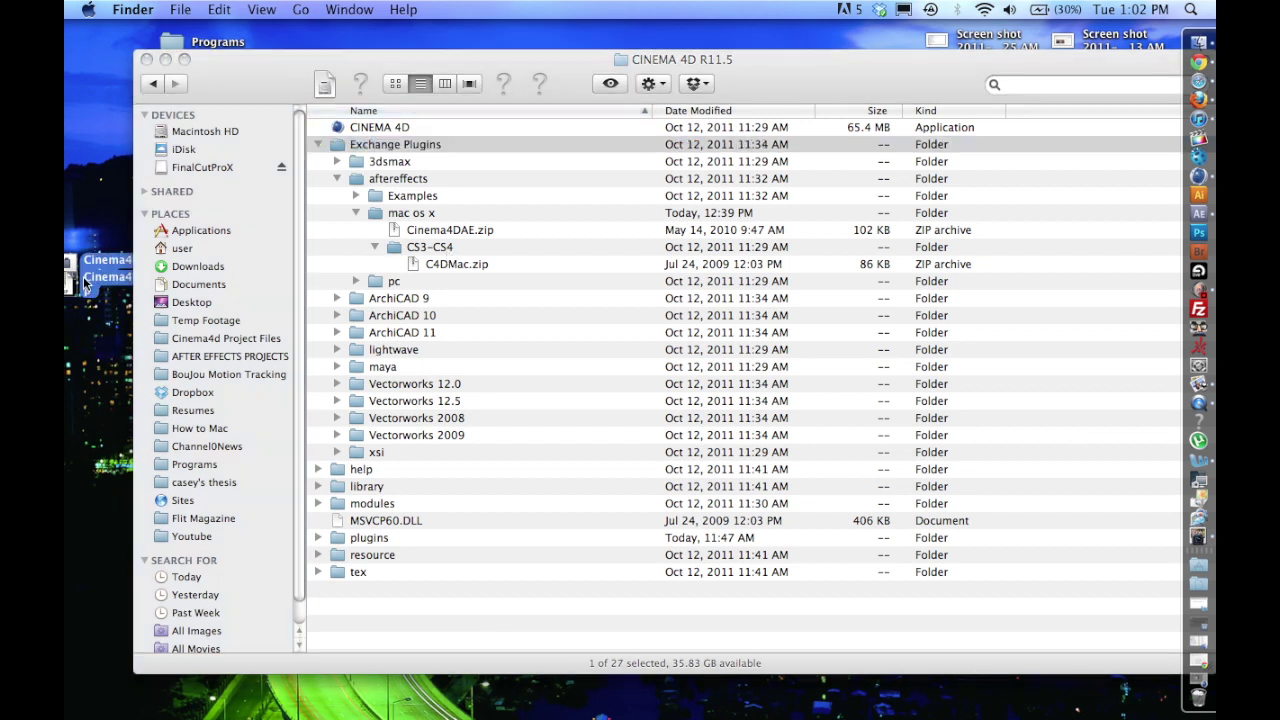
{"action": "left_click_drag", "start_coordinate": [86, 287], "coordinate": [82, 218]}
{"action": "left_click_drag", "start_coordinate": [85, 318], "coordinate": [86, 338]}
{"action": "left_click", "coordinate": [76, 280]}
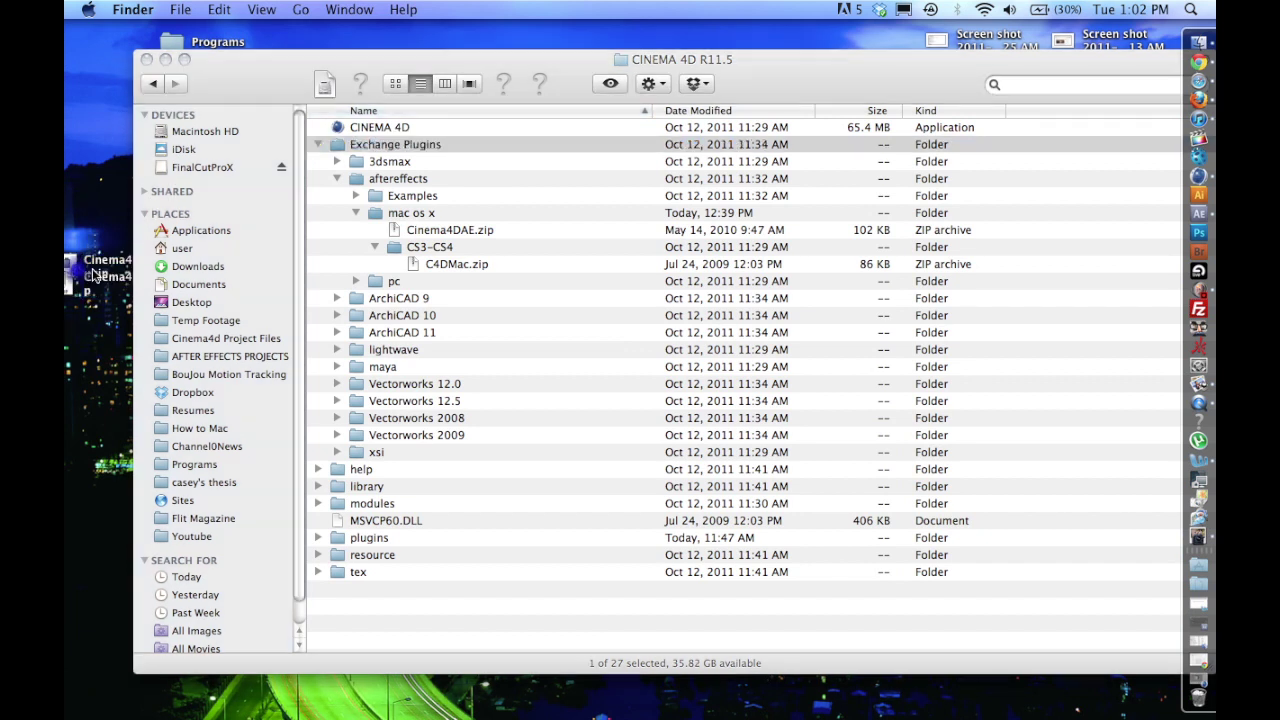
{"action": "left_click", "coordinate": [184, 132]}
Step: From Macintosh HD > Adobe After Effects CS5 > Plug-ins, drag Cinema4DAE.plugin onto the desktop
{"action": "left_click", "coordinate": [180, 131]}
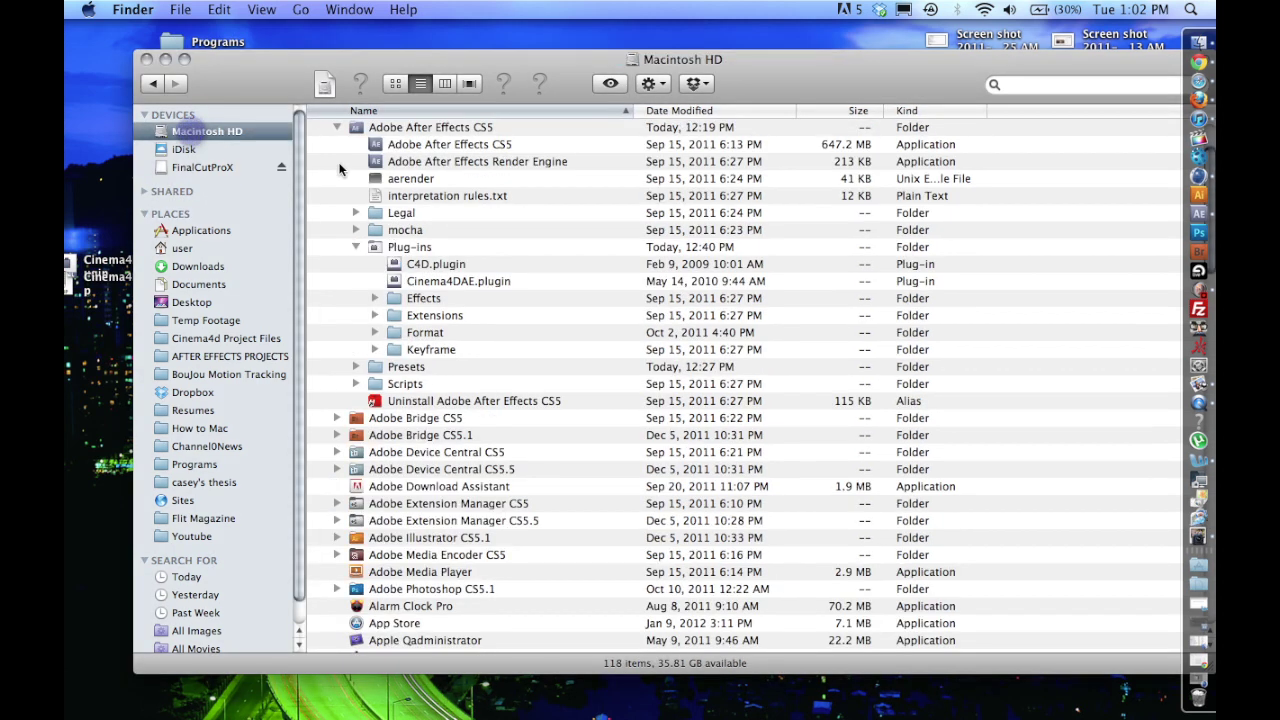
{"action": "left_click", "coordinate": [338, 128]}
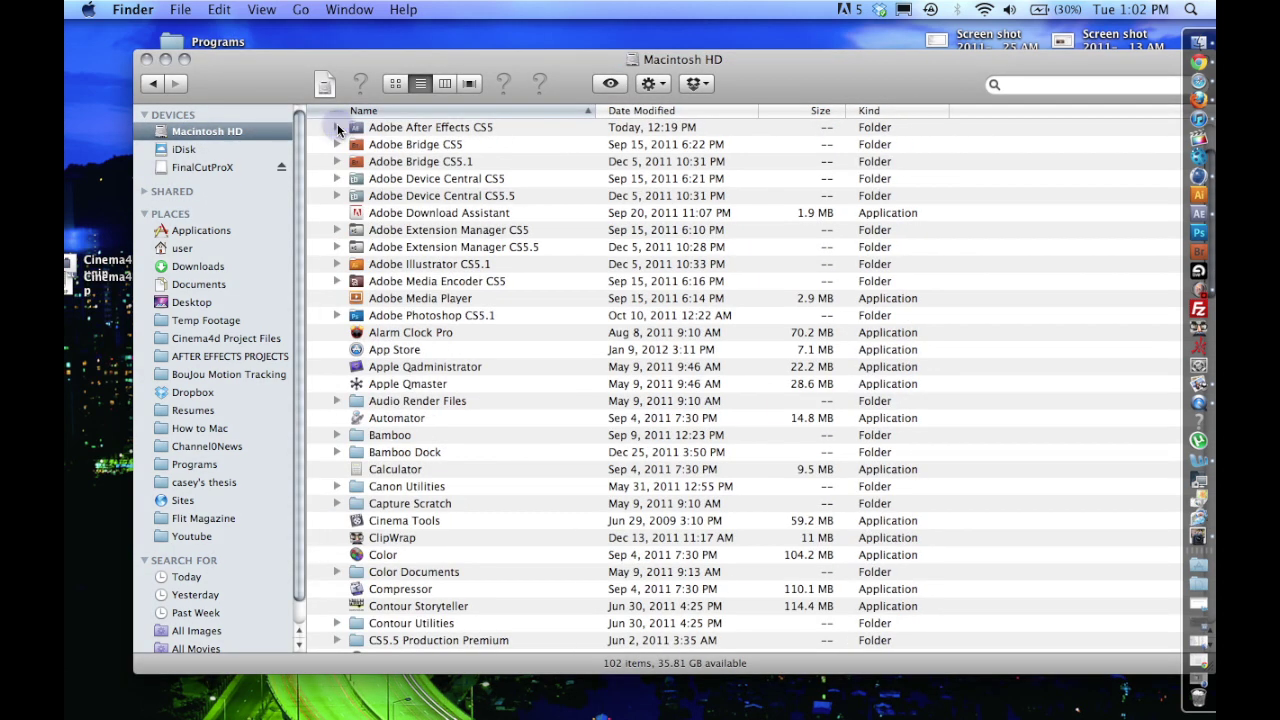
{"action": "left_click", "coordinate": [338, 128]}
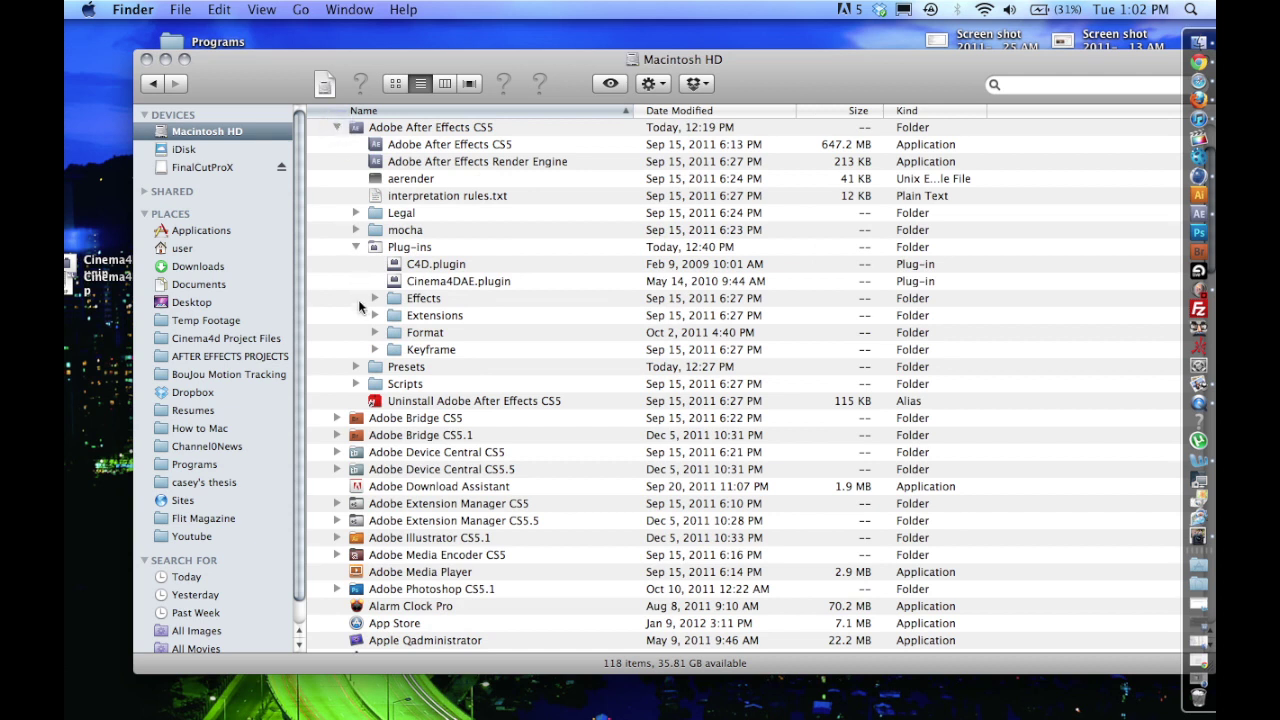
{"action": "left_click", "coordinate": [356, 247]}
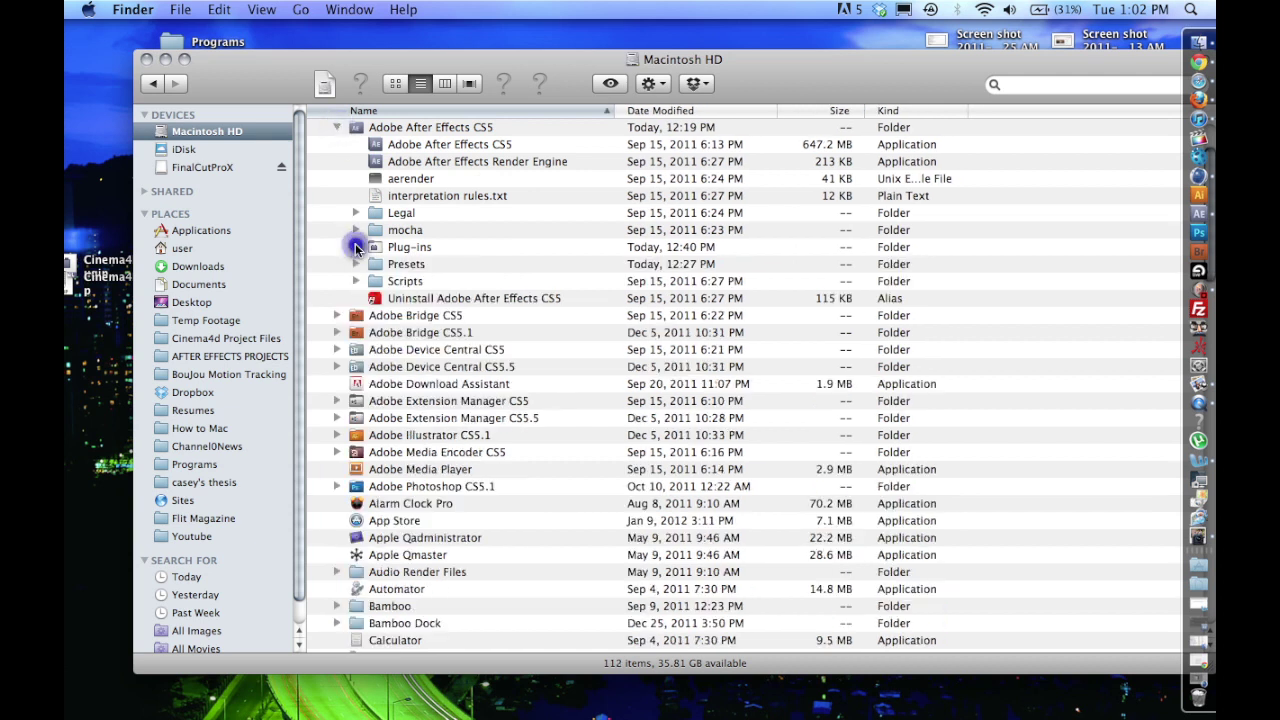
{"action": "left_click", "coordinate": [356, 247]}
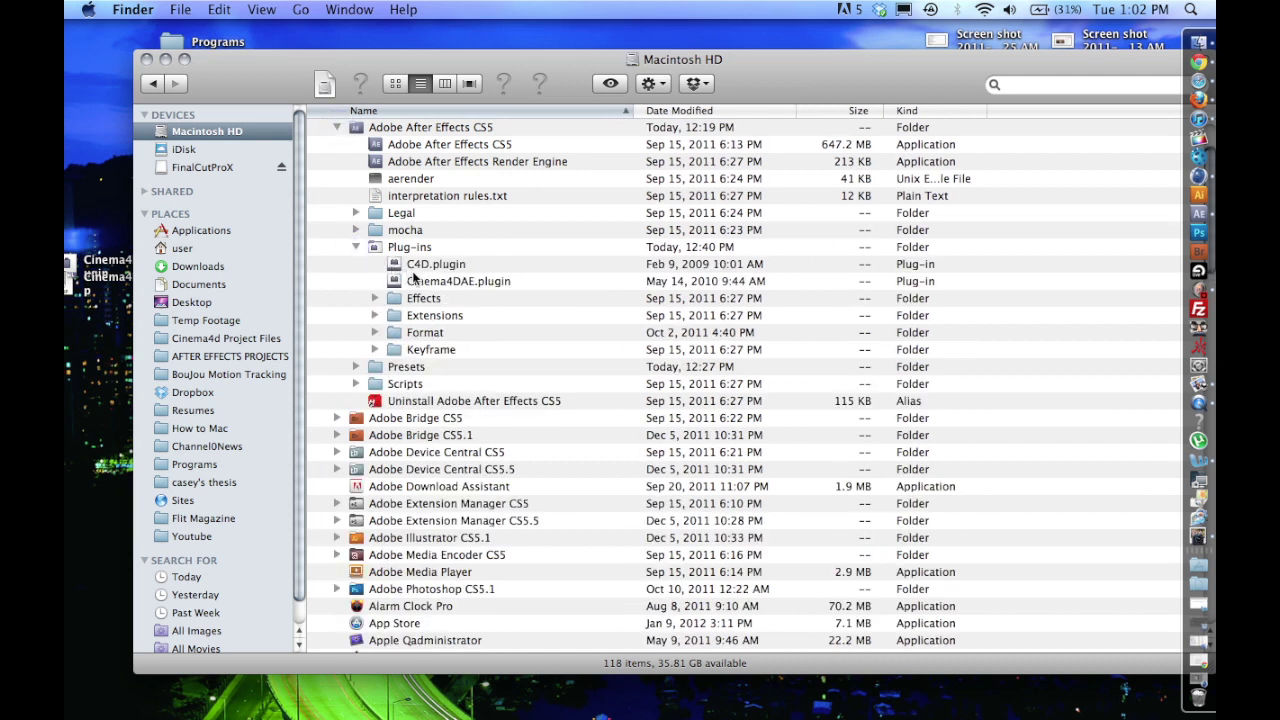
{"action": "left_click", "coordinate": [425, 281]}
{"action": "left_click_drag", "start_coordinate": [82, 266], "coordinate": [100, 499]}
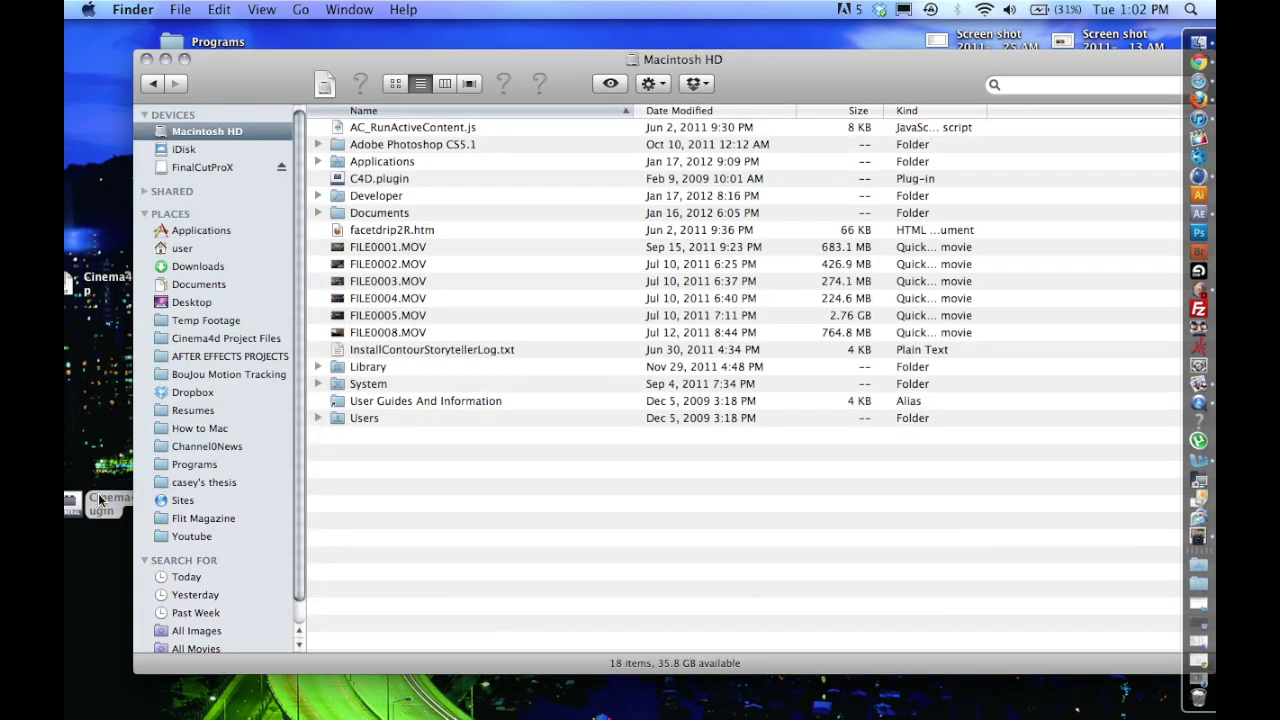
Step: In After Effects, import boxdemo.aec from the Cinema4d Project Files folder with File > Import > File
{"action": "left_click", "coordinate": [1199, 213]}
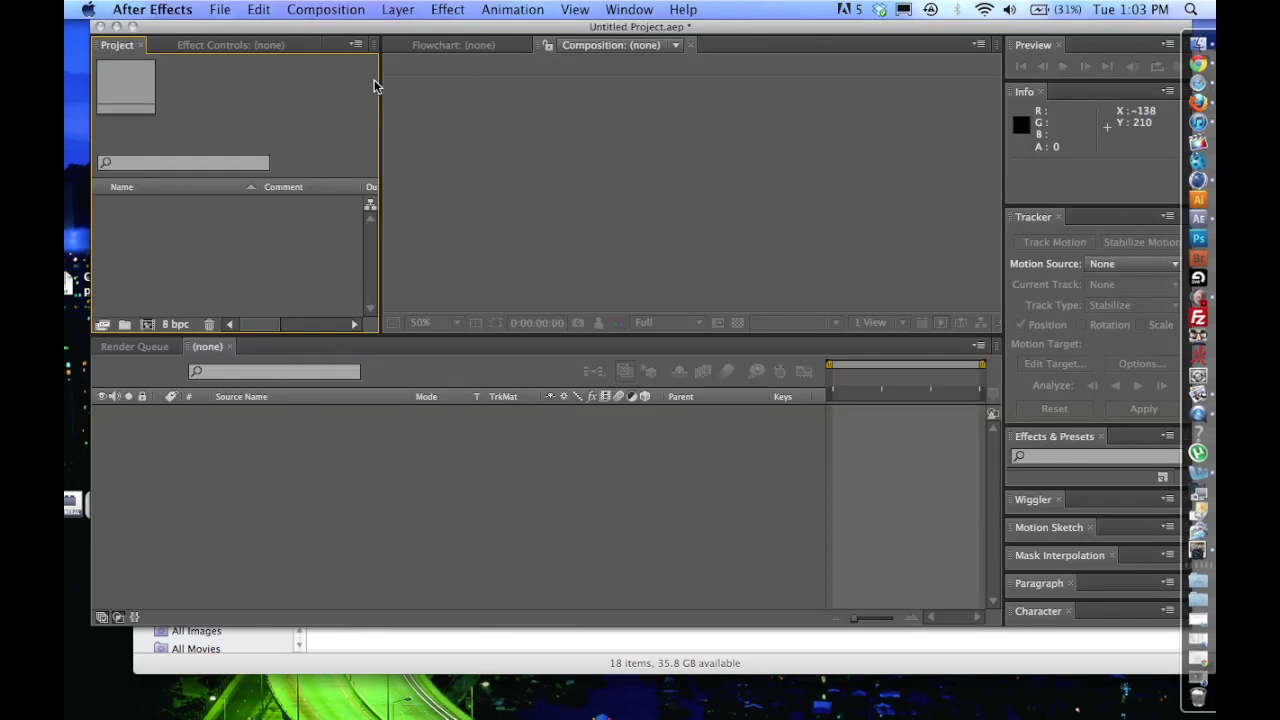
{"action": "left_click", "coordinate": [220, 9]}
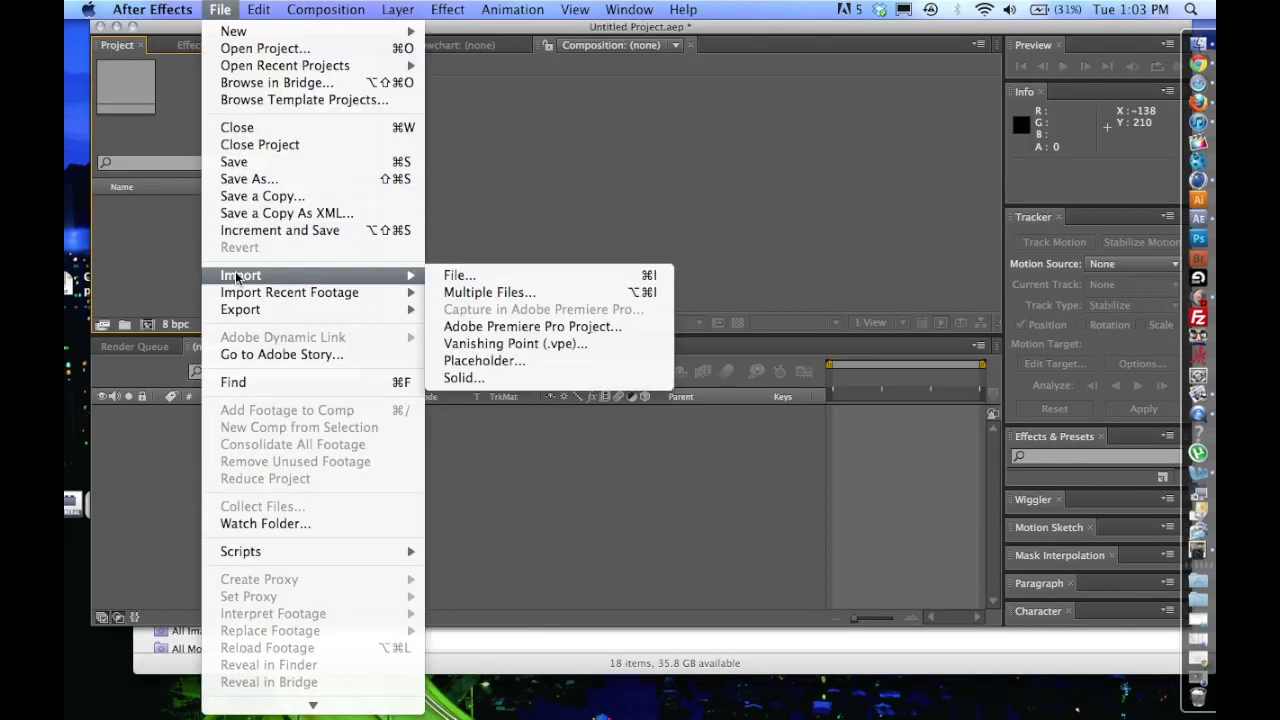
{"action": "mouse_move", "coordinate": [234, 276]}
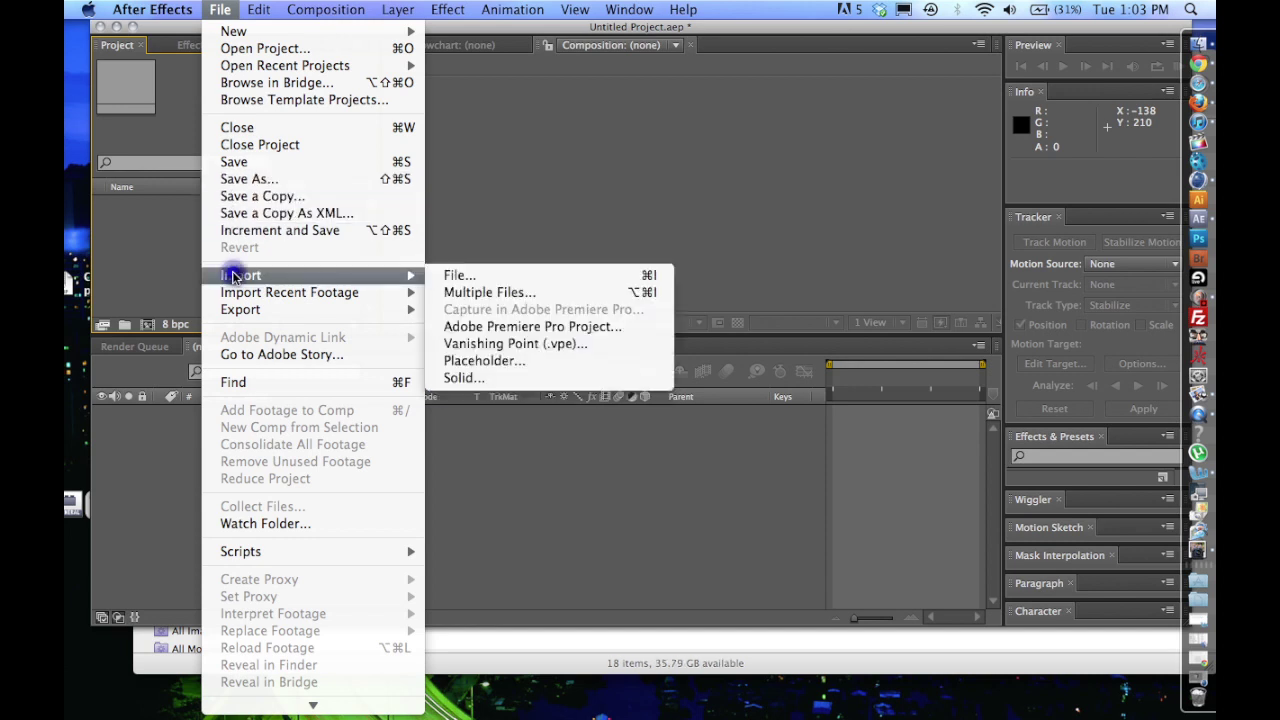
{"action": "left_click", "coordinate": [441, 275]}
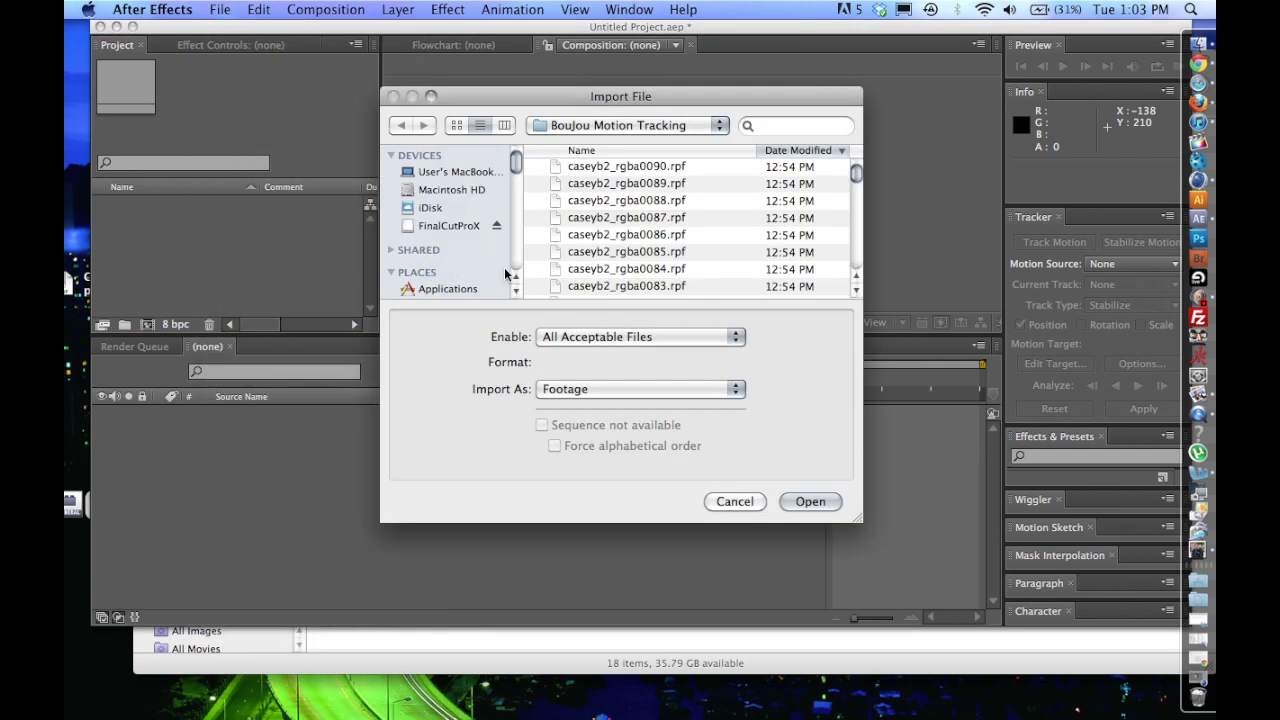
{"action": "scroll", "coordinate": [408, 242], "scroll_direction": "down", "scroll_amount": 5}
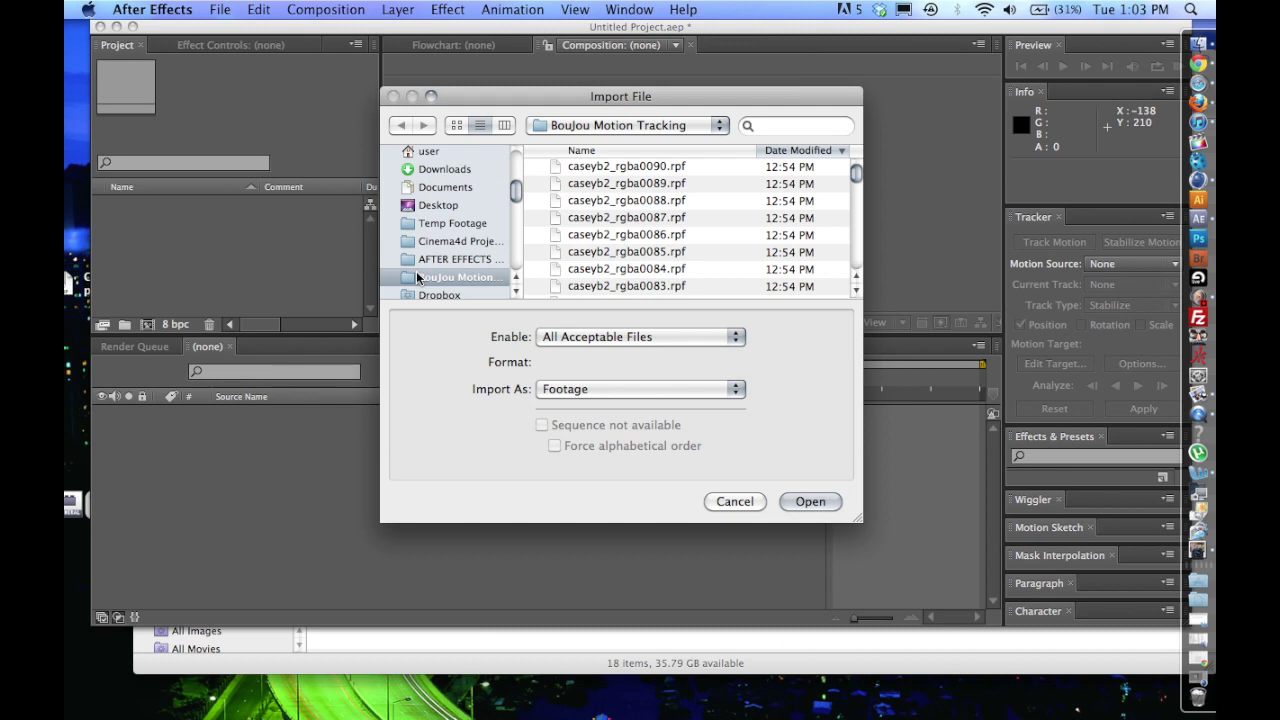
{"action": "left_click", "coordinate": [421, 242]}
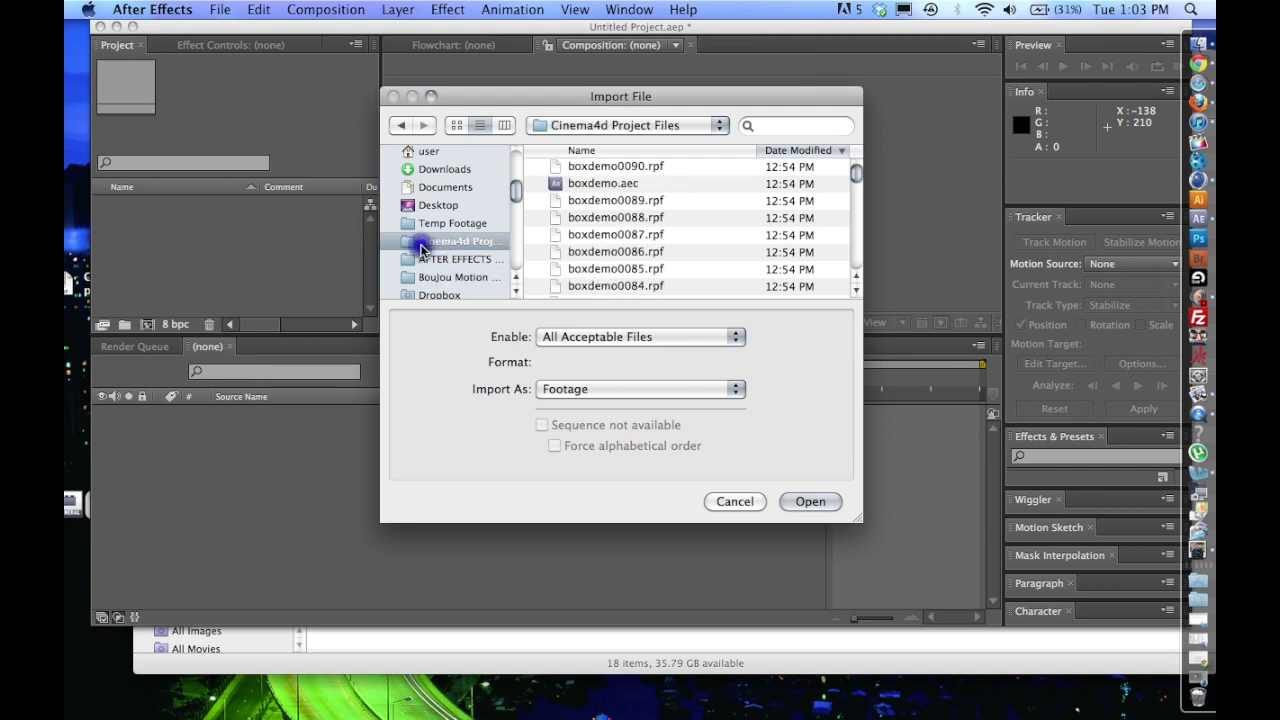
{"action": "left_click", "coordinate": [576, 183]}
{"action": "double_click", "coordinate": [576, 183]}
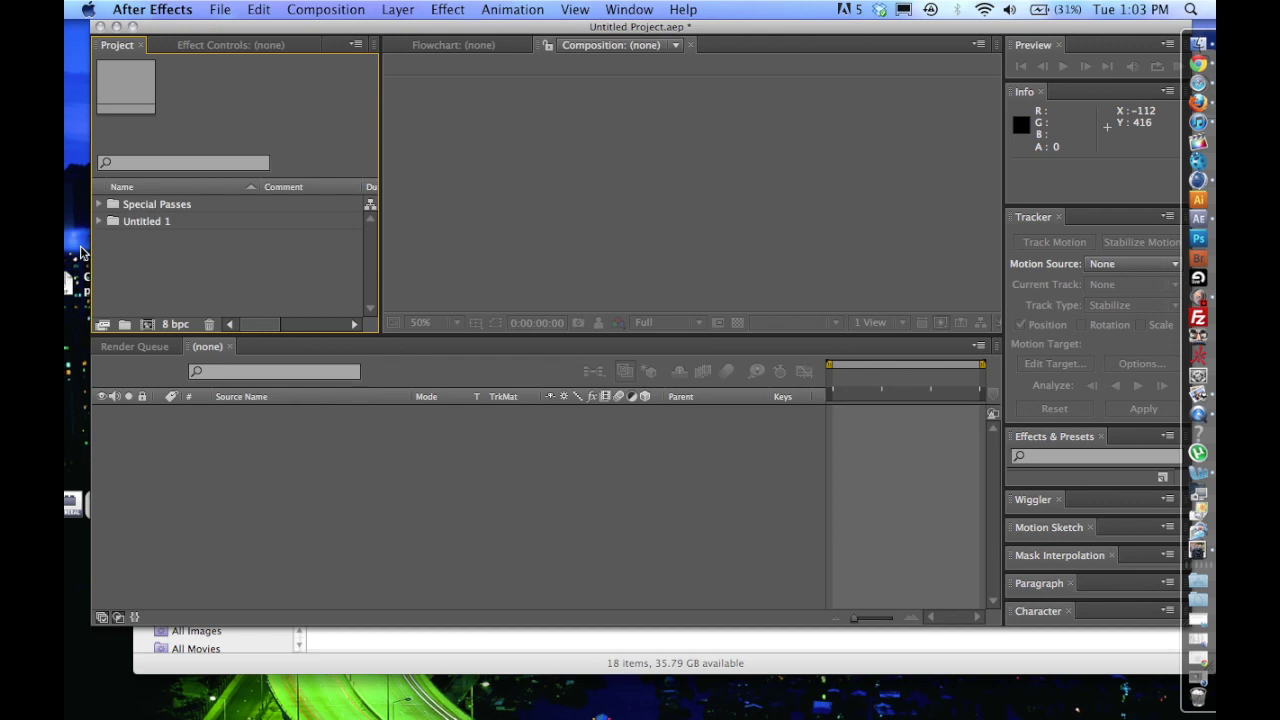
Step: Expand Special Passes, put the Untitled 1 comp into new comp Untitled 2, and preview the cube
{"action": "left_click", "coordinate": [100, 204]}
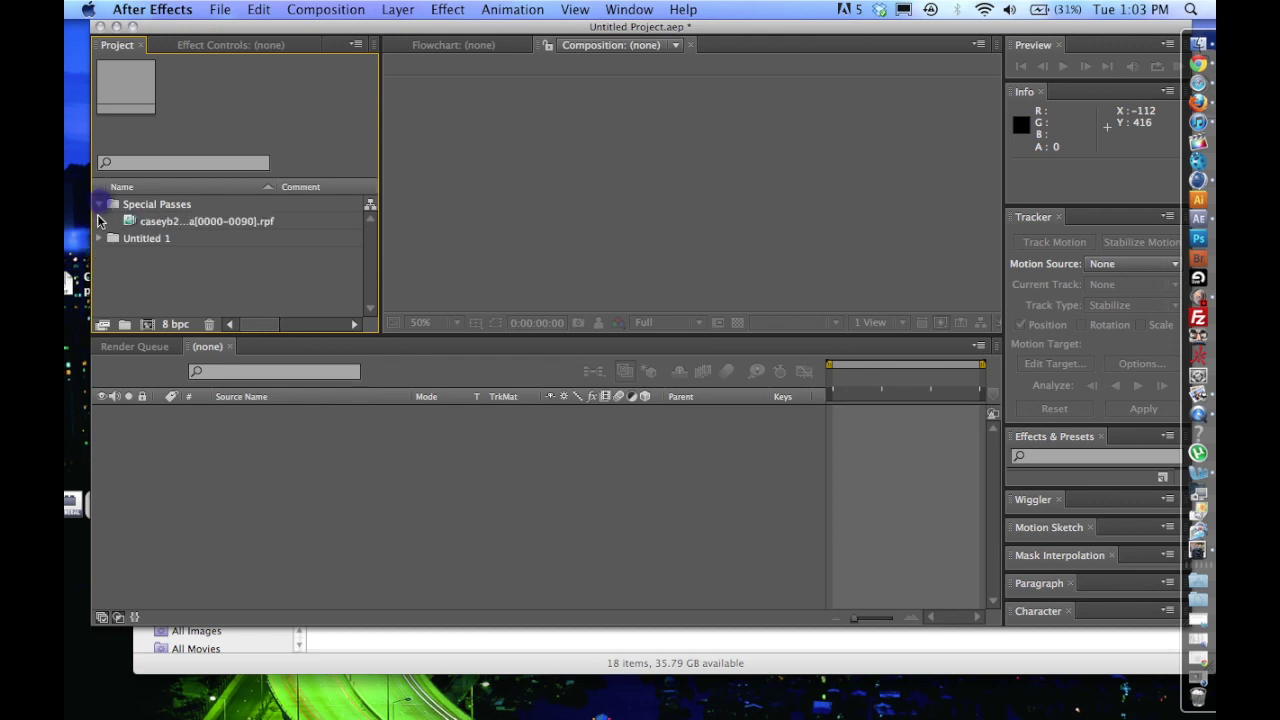
{"action": "left_click", "coordinate": [99, 238]}
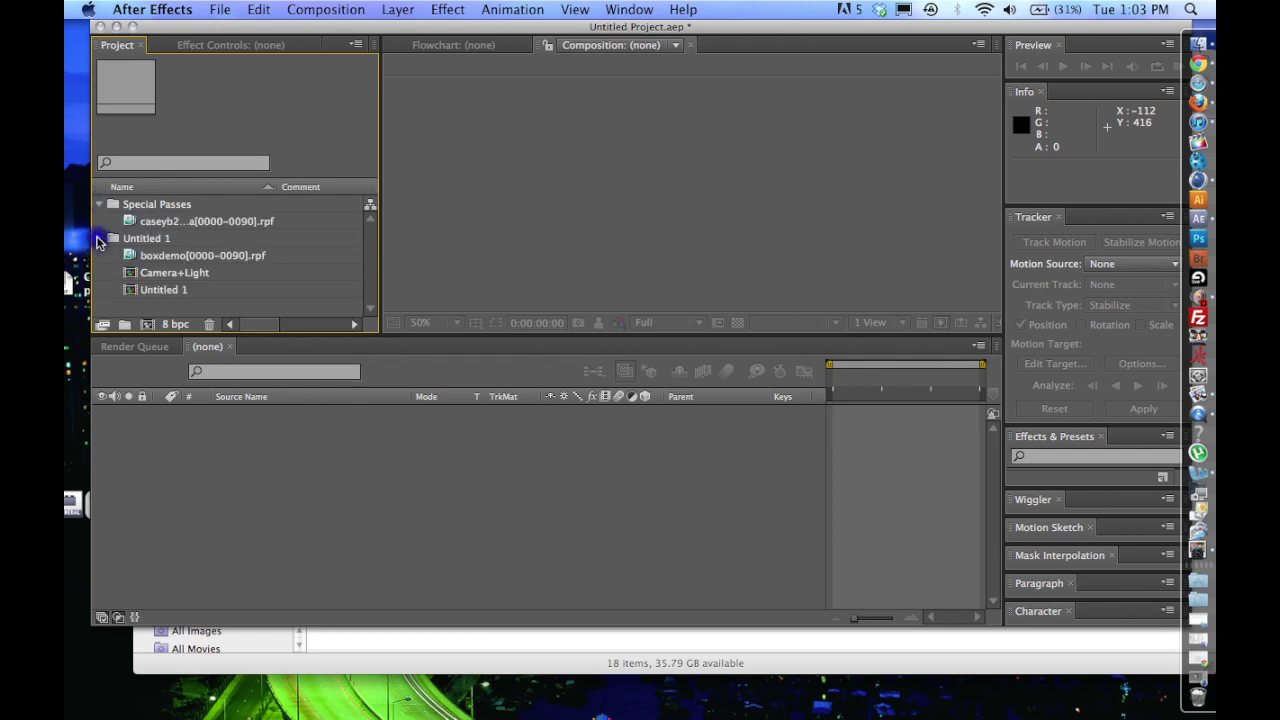
{"action": "left_click", "coordinate": [149, 277]}
{"action": "left_click", "coordinate": [152, 289]}
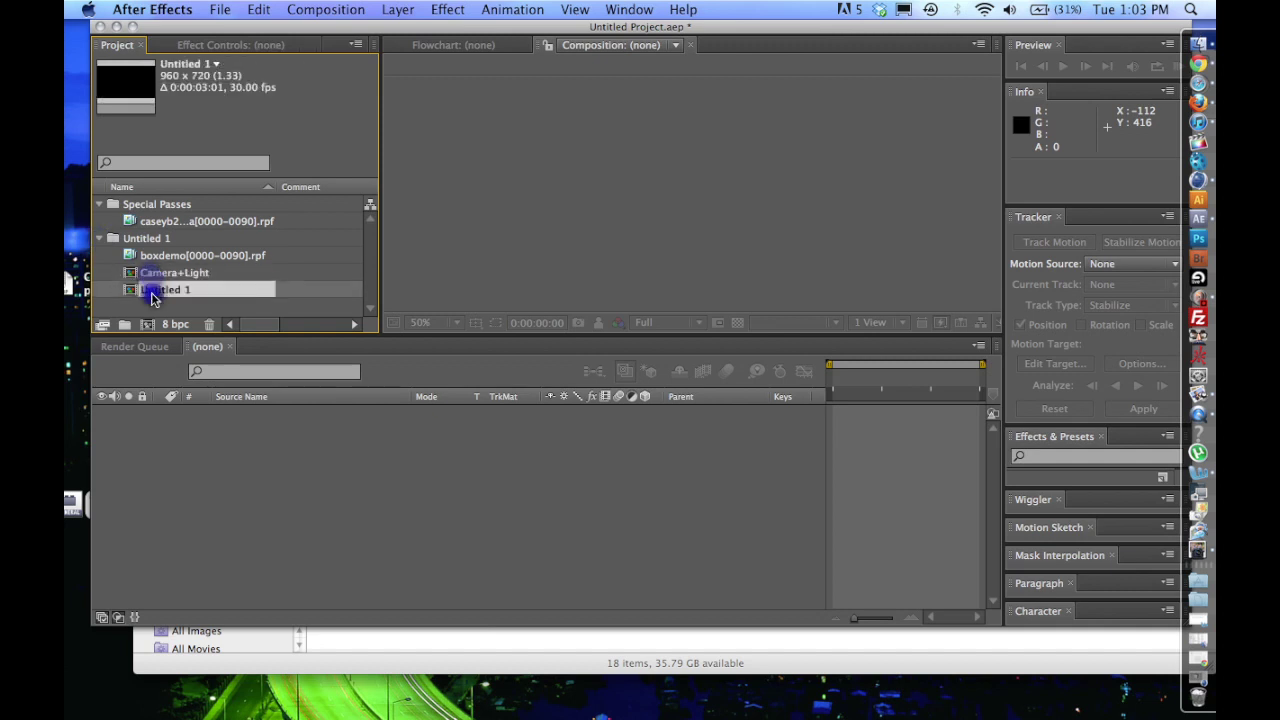
{"action": "left_click_drag", "start_coordinate": [152, 289], "coordinate": [203, 415]}
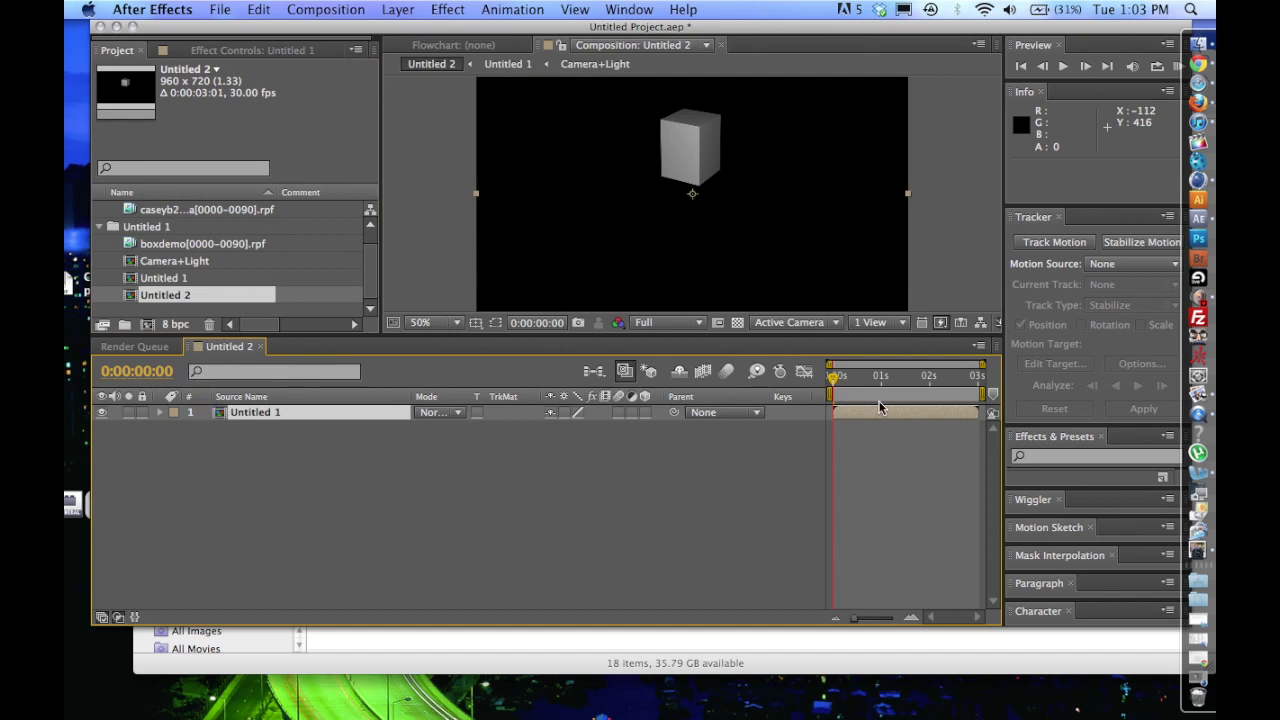
{"action": "key", "text": "space"}
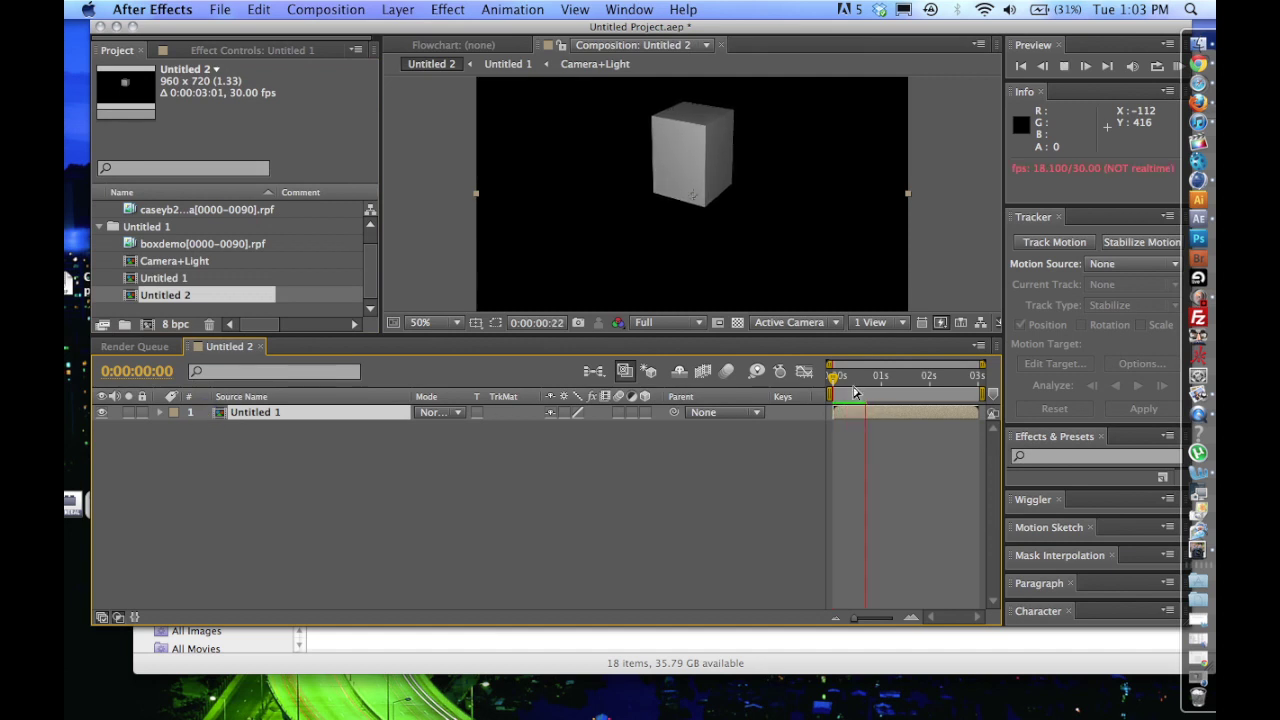